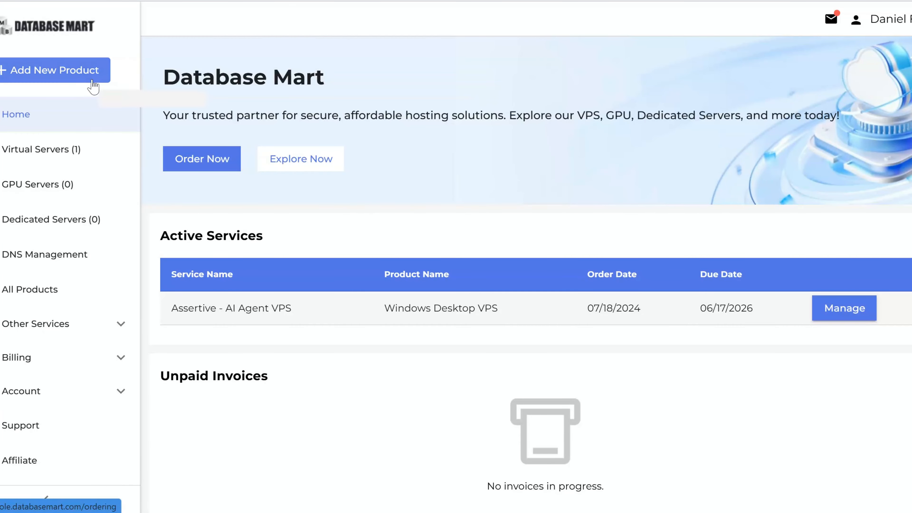
# - Open the All Products catalog and scroll down to the Windows Server VPS plans
pyautogui.click(60, 78)
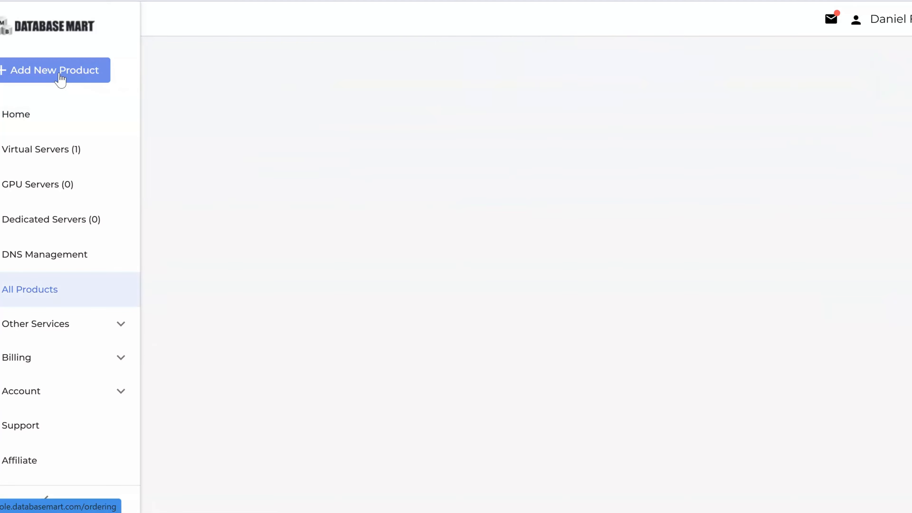
pyautogui.scroll(-10, 542, 179)
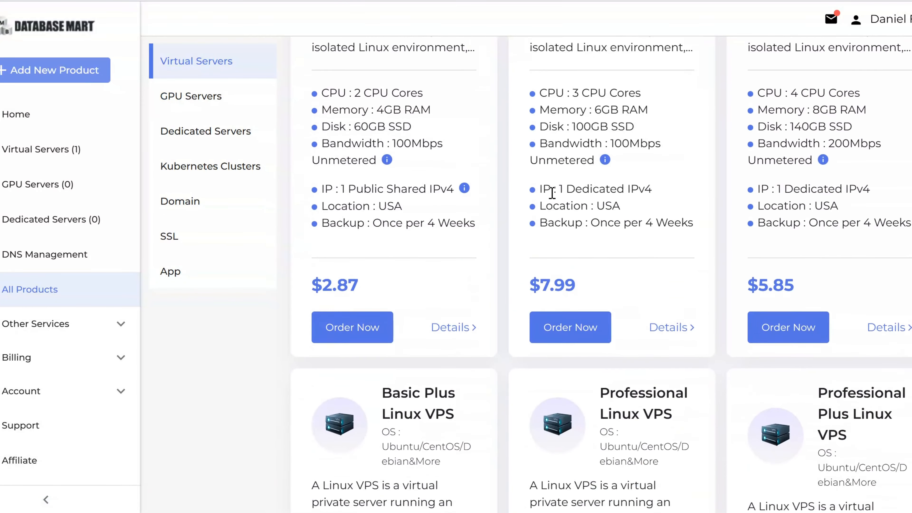
pyautogui.scroll(-10, 546, 191)
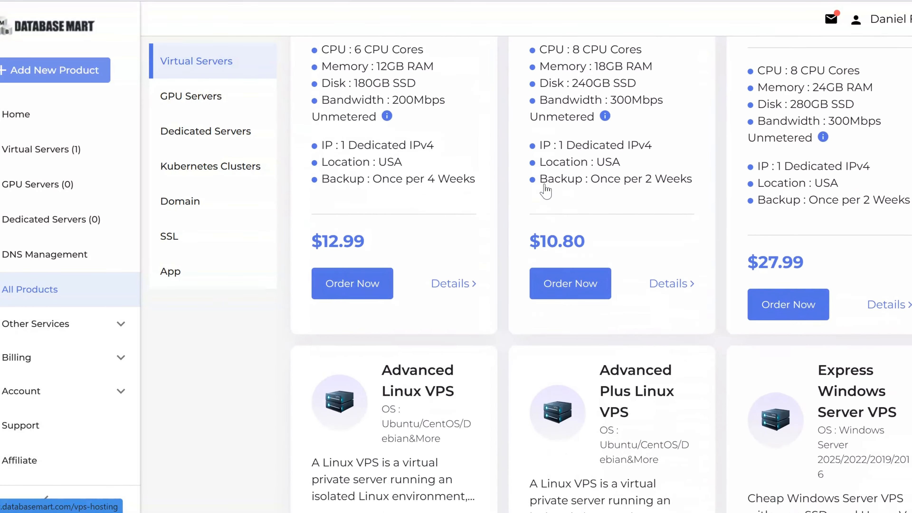
pyautogui.scroll(-2, 546, 190)
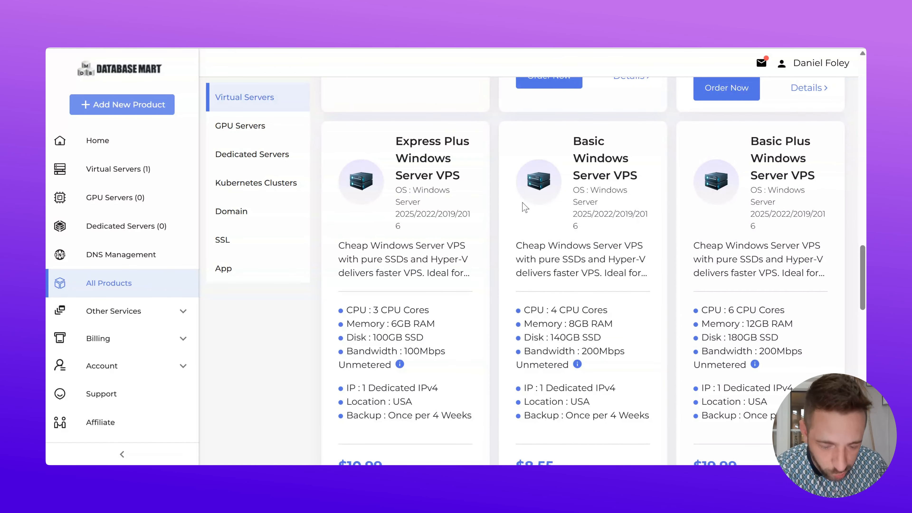
pyautogui.scroll(-2, 519, 207)
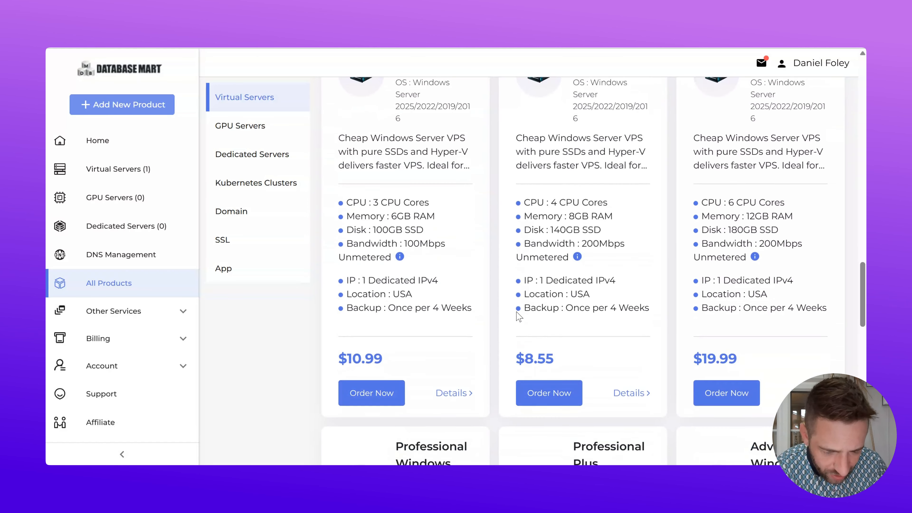
pyautogui.scroll(1, 552, 249)
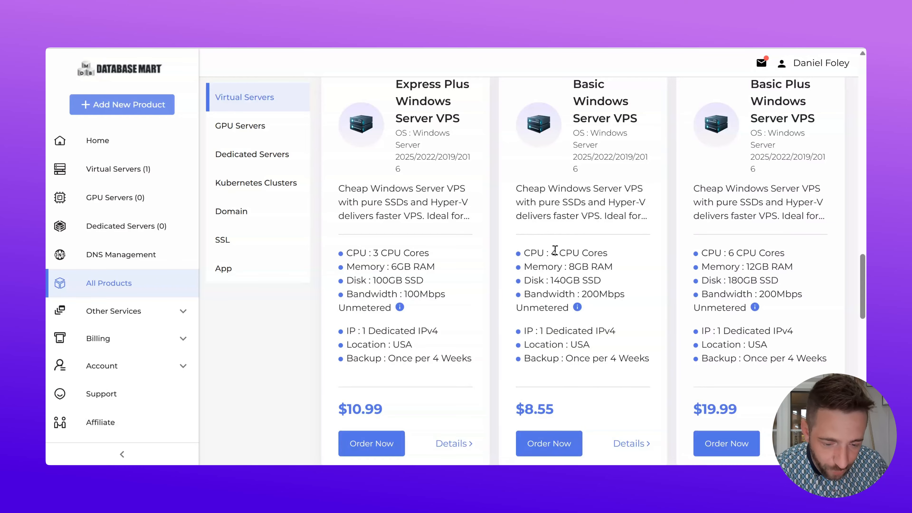
# - Inspect the $8.55 Basic Windows Server VPS plan's CPU and other specifications
pyautogui.moveTo(555, 250); pyautogui.dragTo(587, 251)
pyautogui.click(576, 265)
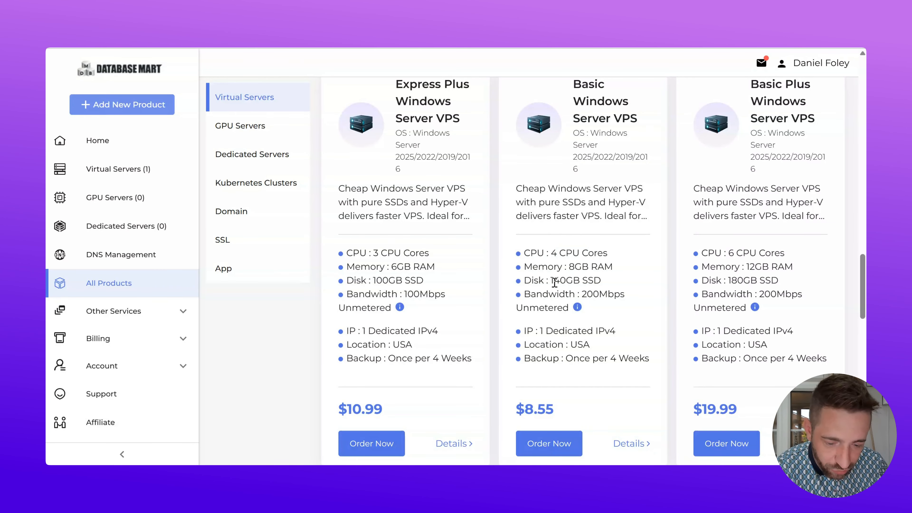
pyautogui.scroll(2, 575, 285)
pyautogui.scroll(-2, 571, 290)
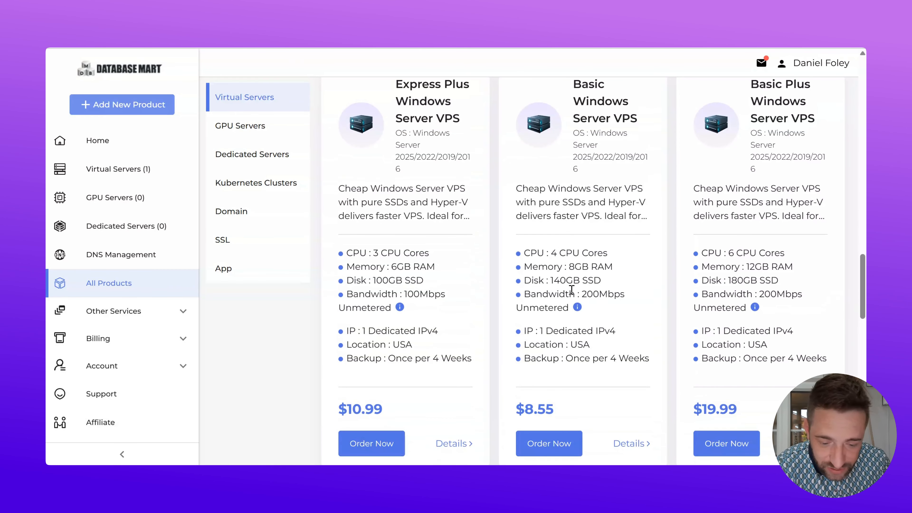
pyautogui.scroll(-2, 584, 226)
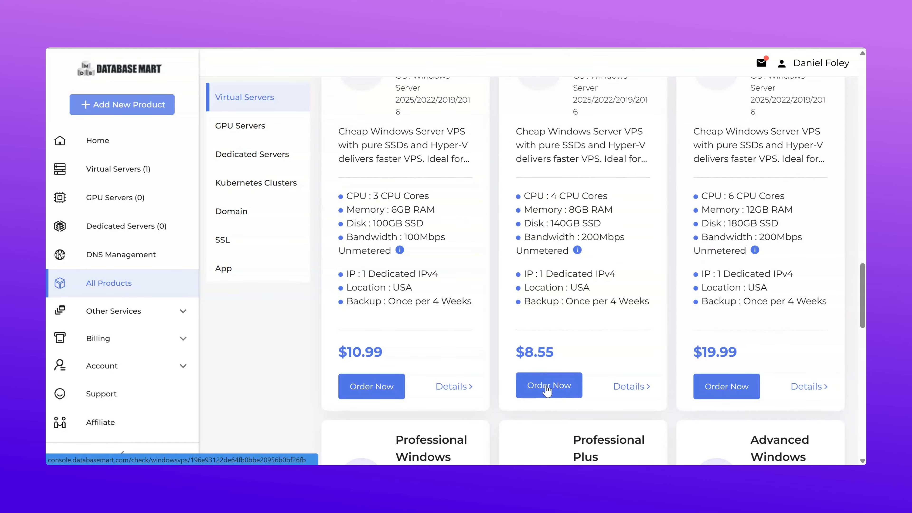
pyautogui.scroll(2, 545, 387)
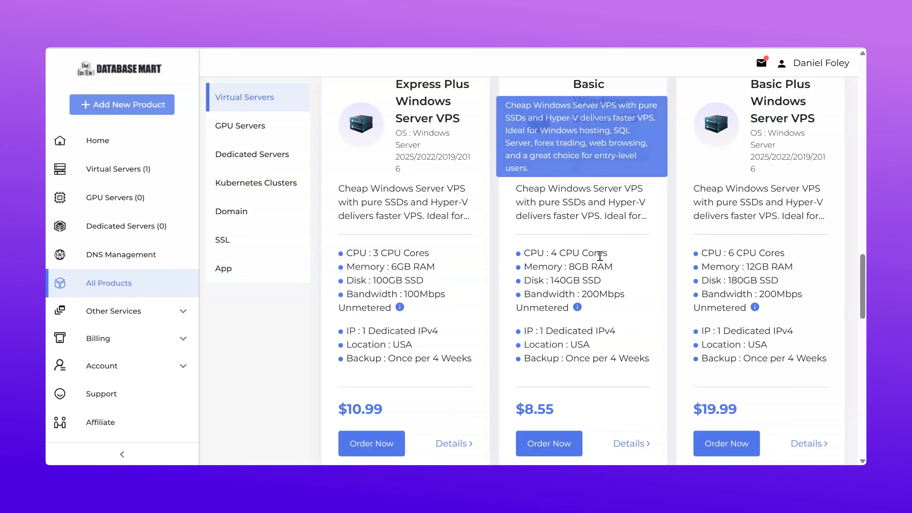
pyautogui.scroll(-10, 598, 257)
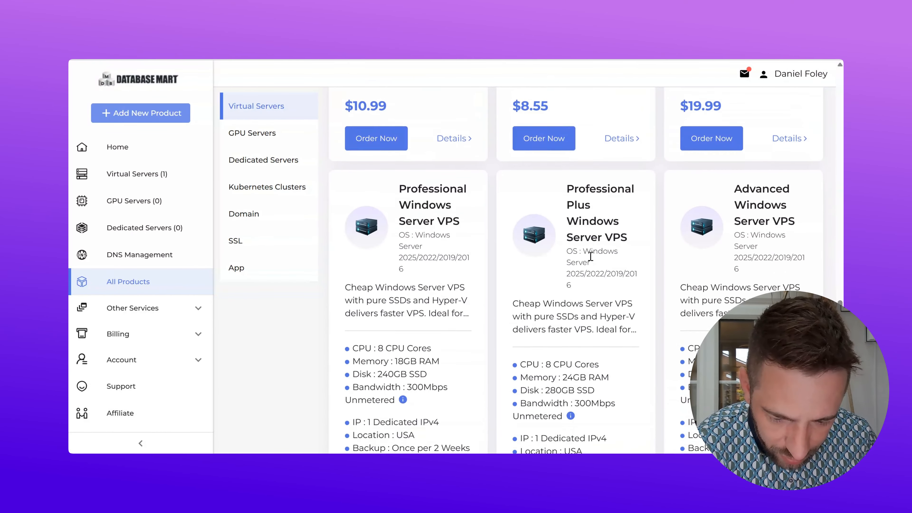
pyautogui.scroll(-2, 590, 256)
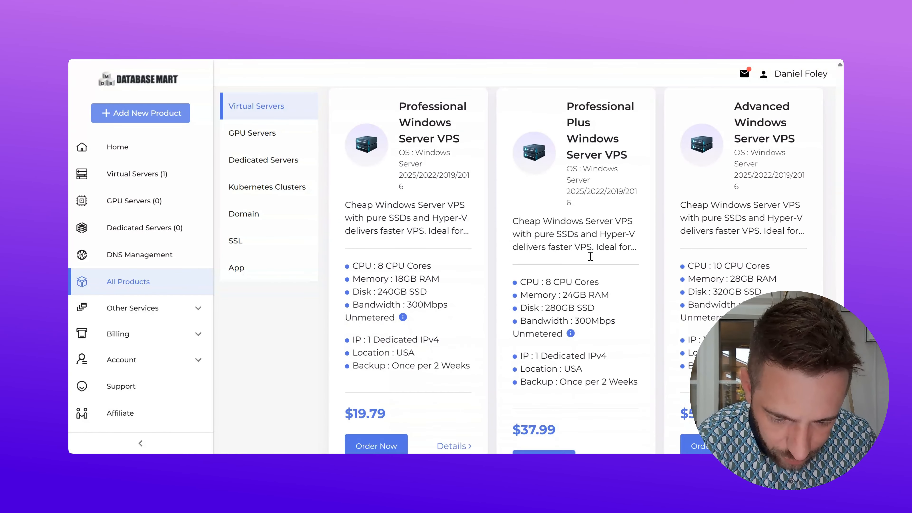
pyautogui.scroll(8, 592, 260)
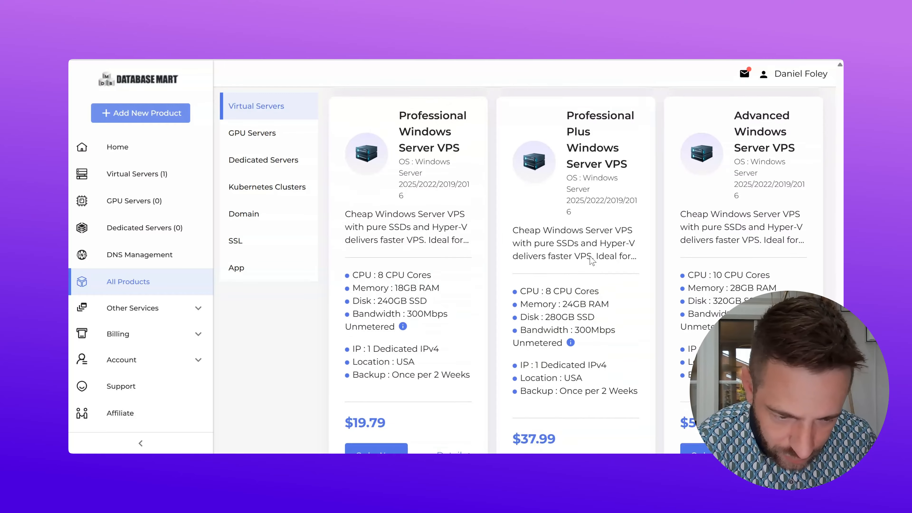
pyautogui.scroll(1, 592, 259)
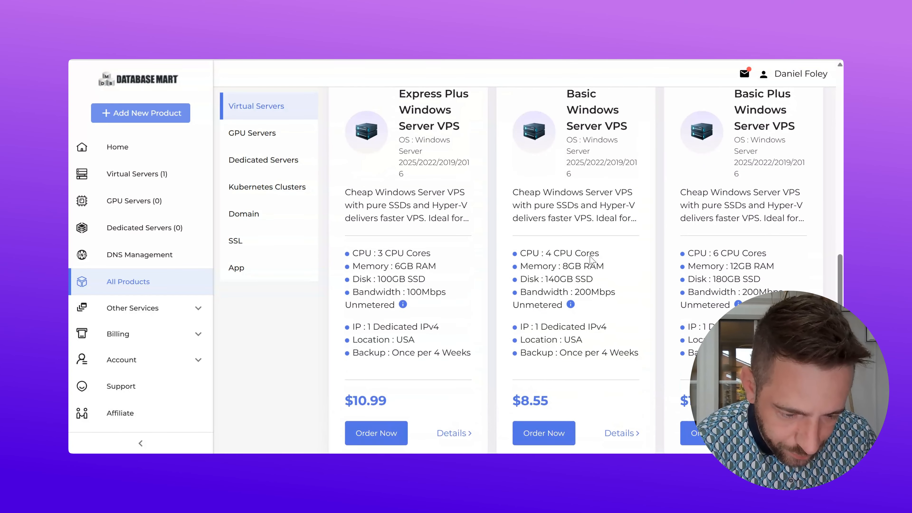
# - Start ordering the $8.55 Basic Windows Server VPS and work through its order form
pyautogui.click(540, 433)
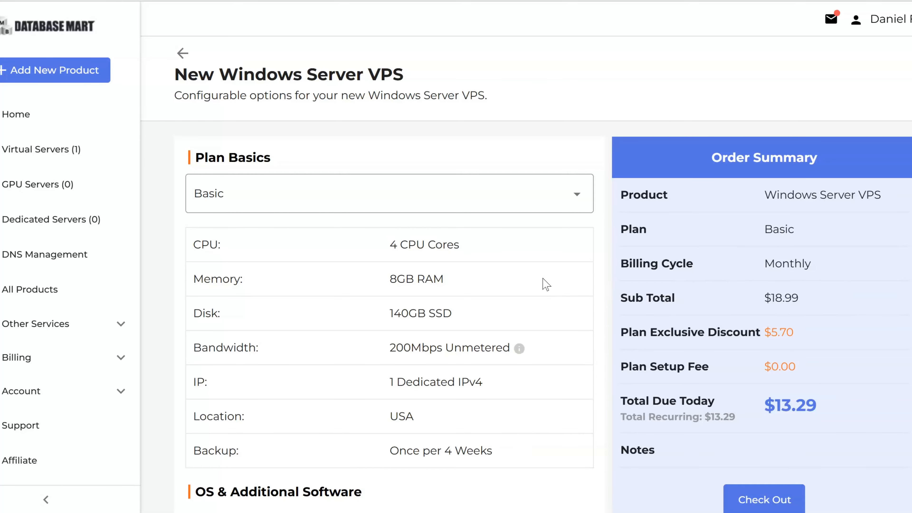
pyautogui.scroll(-8, 546, 284)
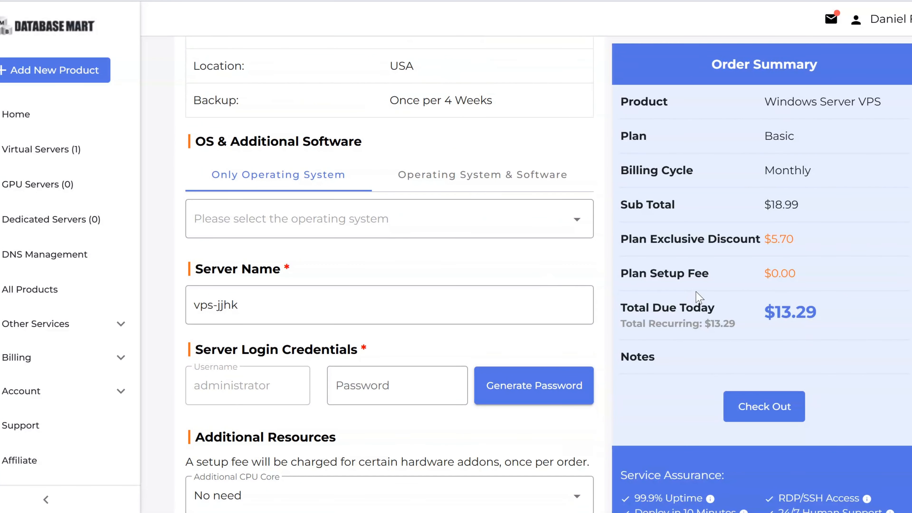
pyautogui.scroll(-5, 543, 248)
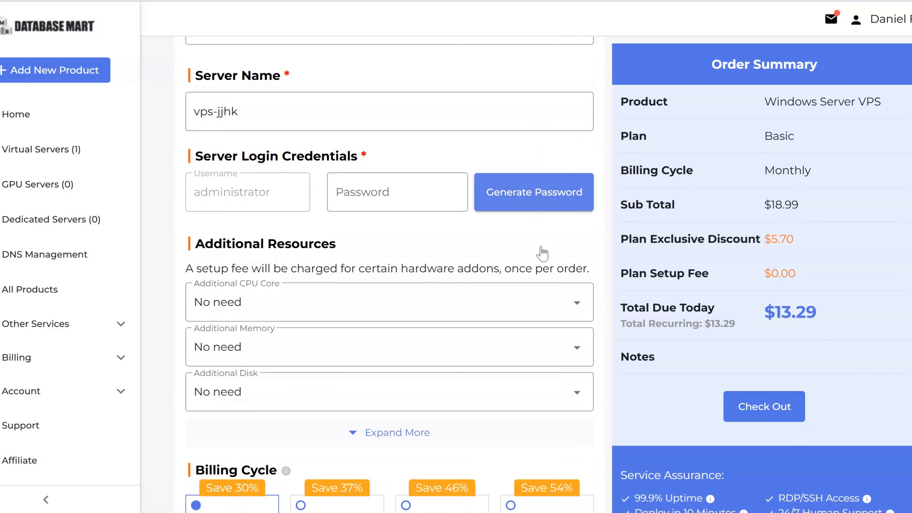
pyautogui.scroll(-2, 542, 254)
pyautogui.scroll(7, 542, 254)
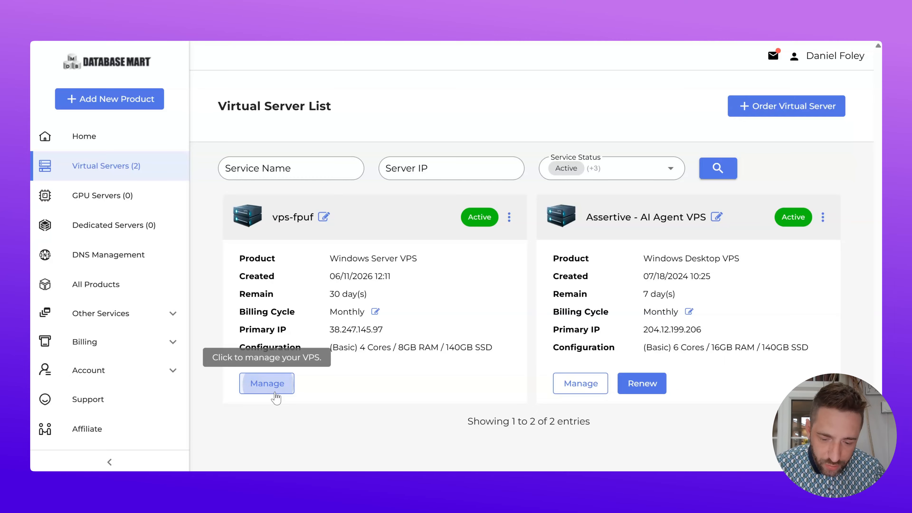
# - Open vps-fpuf's Manage page, launch Remote Desktop Connection, and copy the server's dedicated IP
pyautogui.click(275, 393)
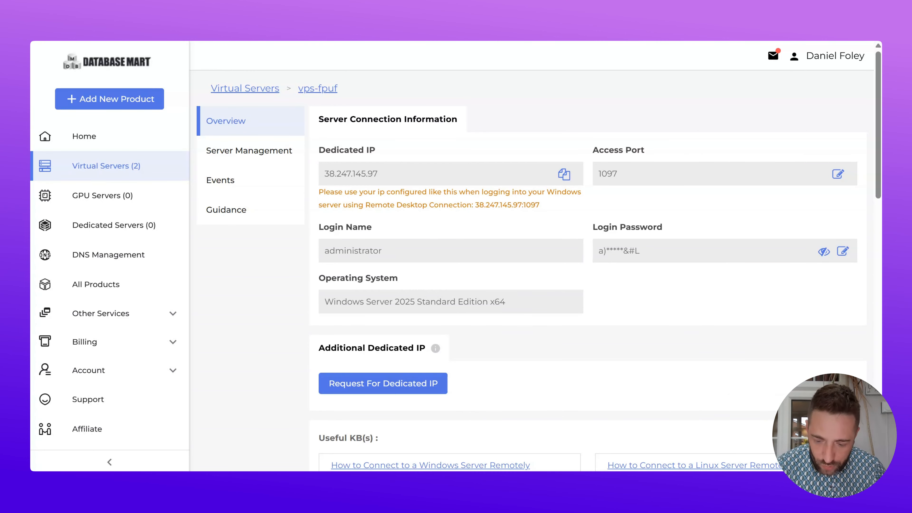
pyautogui.press('super')
pyautogui.write('rermo')
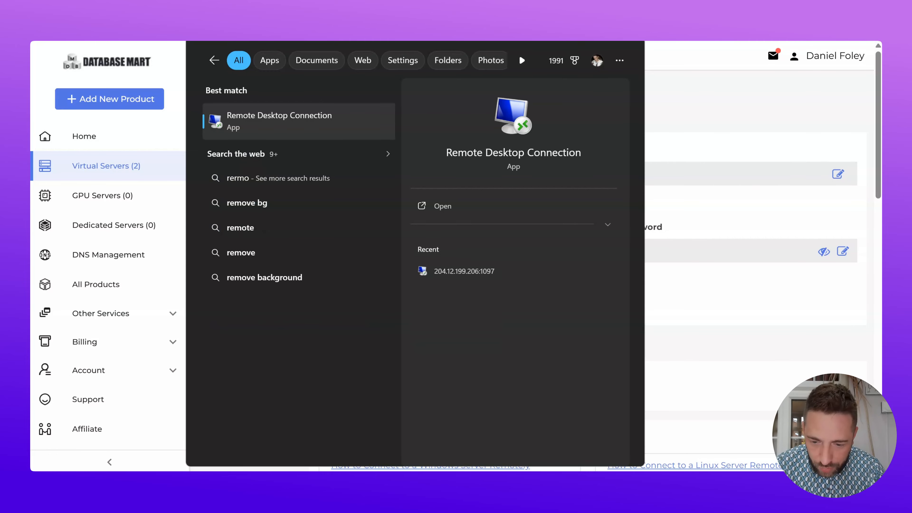
pyautogui.press('Return')
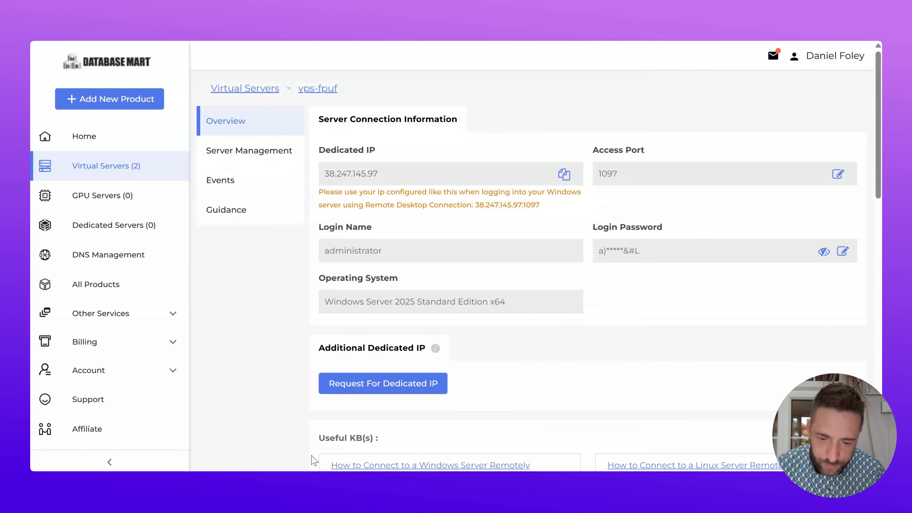
pyautogui.click(564, 175)
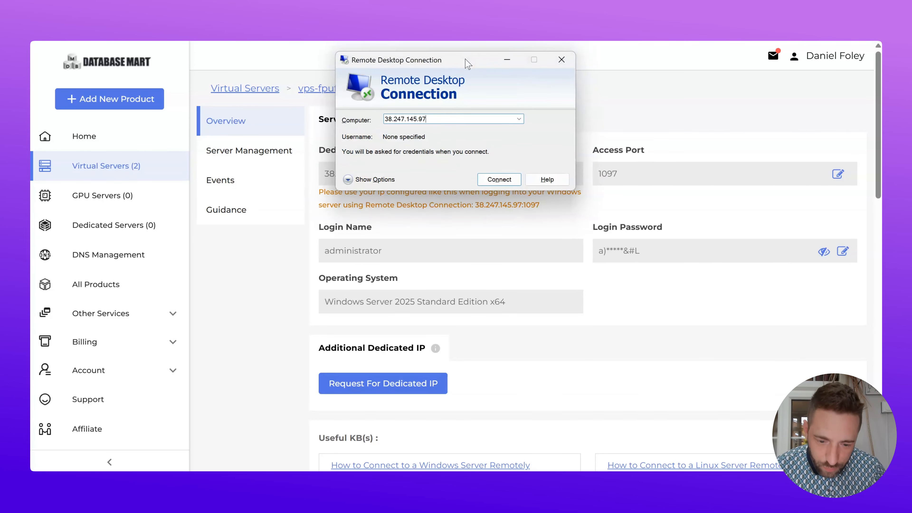
# - Connect to 38.247.145.97 without a port, dismiss the failure error, and retry
pyautogui.moveTo(464, 60); pyautogui.dragTo(463, 29)
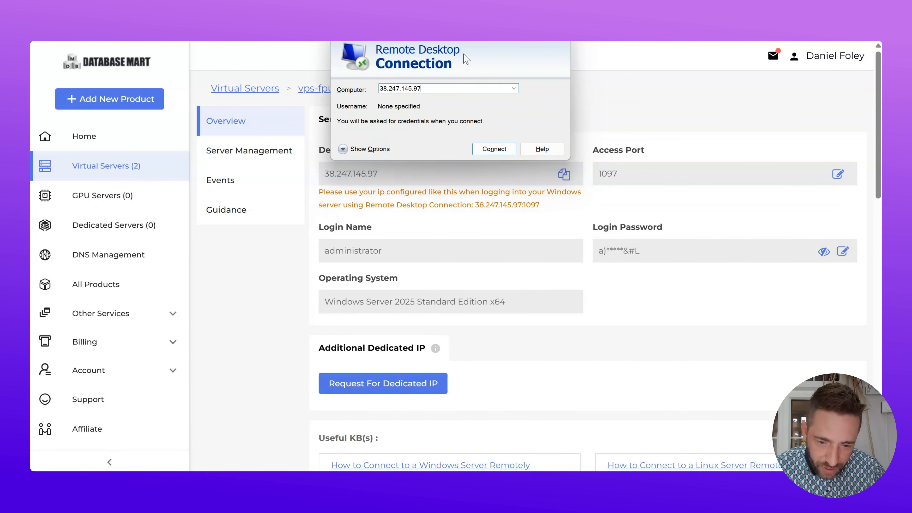
pyautogui.click(486, 152)
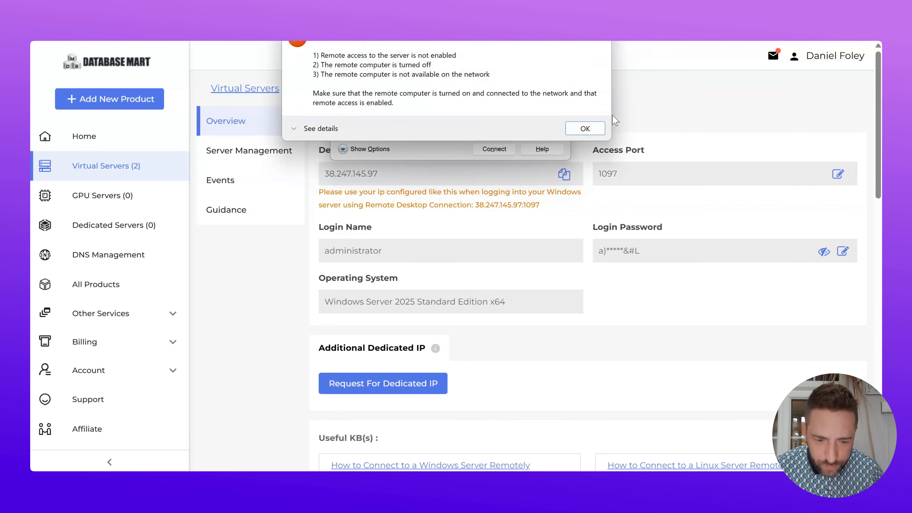
pyautogui.click(572, 131)
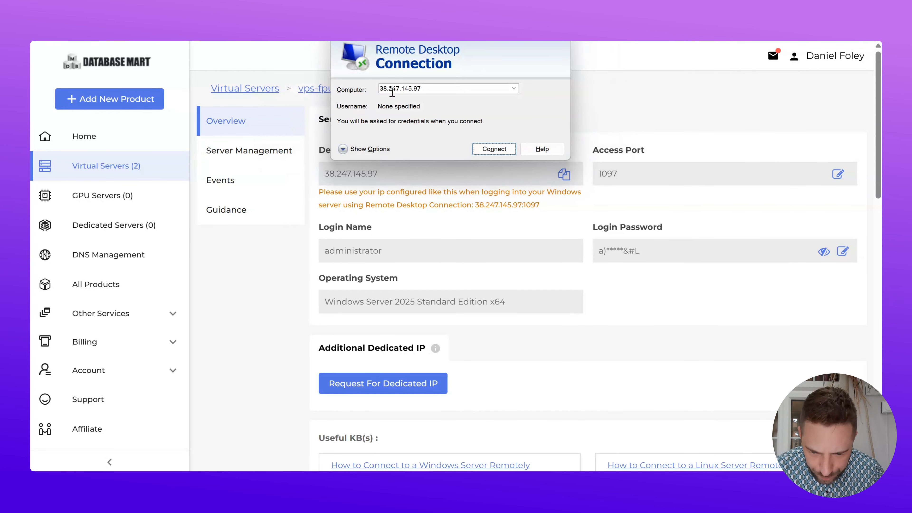
pyautogui.click(489, 150)
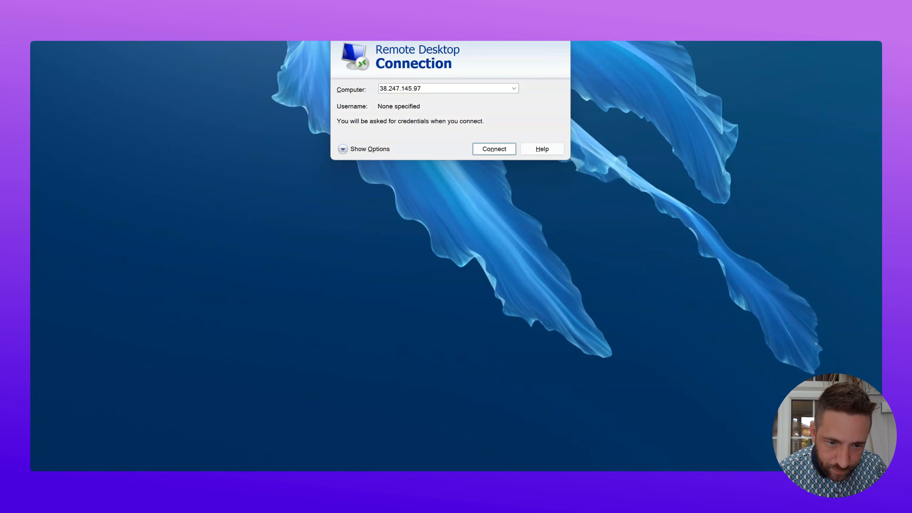
pyautogui.hotkey('alt', 'Tab')
pyautogui.doubleClick(479, 90)
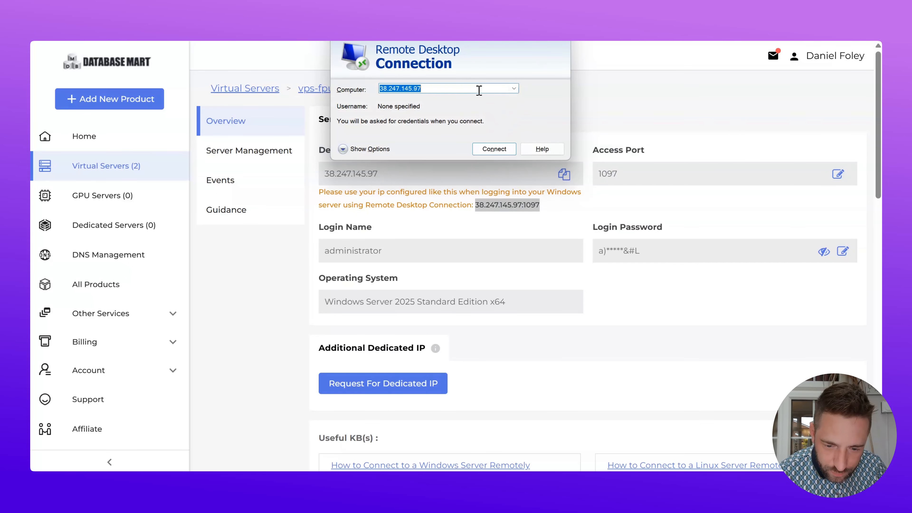
pyautogui.hotkey('ctrl', 'v')
pyautogui.press('Return')
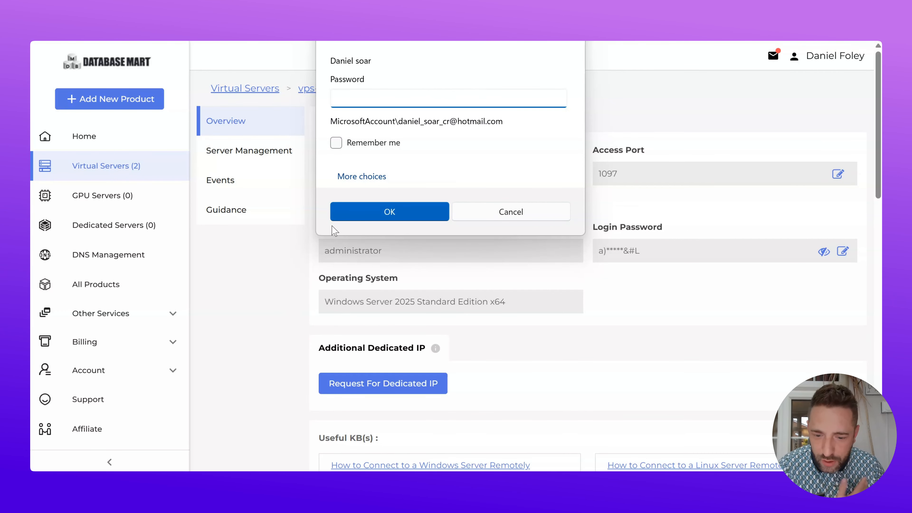
# - Sign in as Administrator with the account password and permanently accept the server's certificate
pyautogui.click(363, 176)
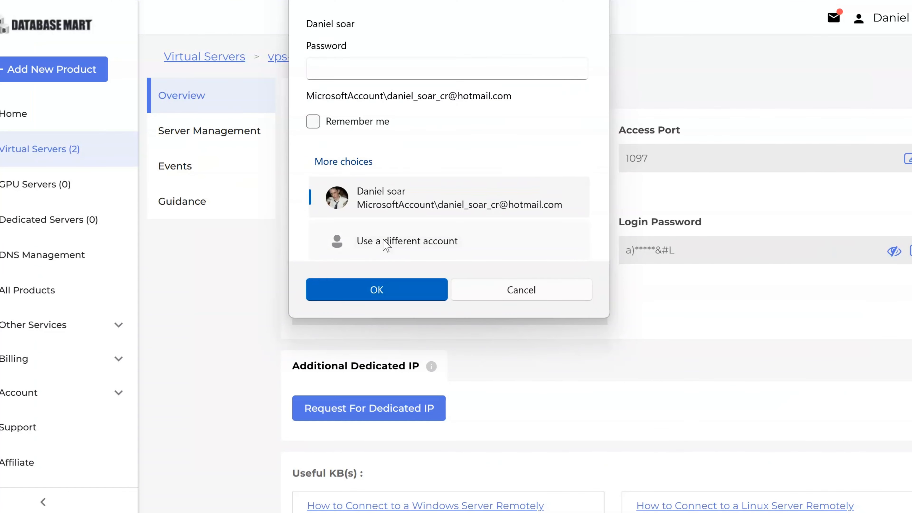
pyautogui.click(386, 245)
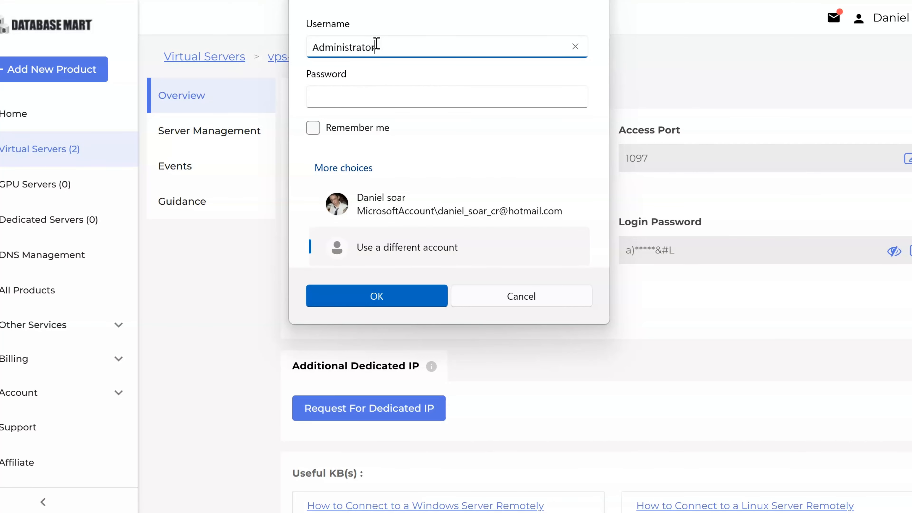
pyautogui.press('Tab')
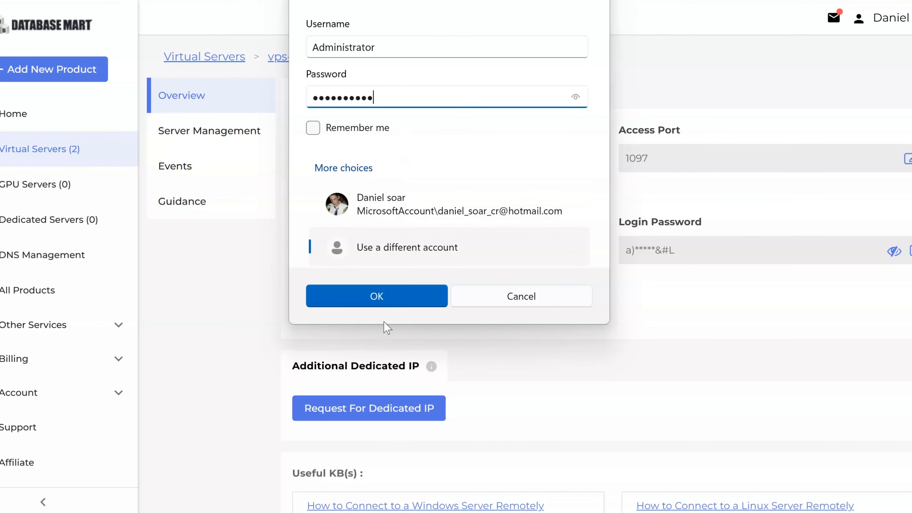
pyautogui.click(387, 305)
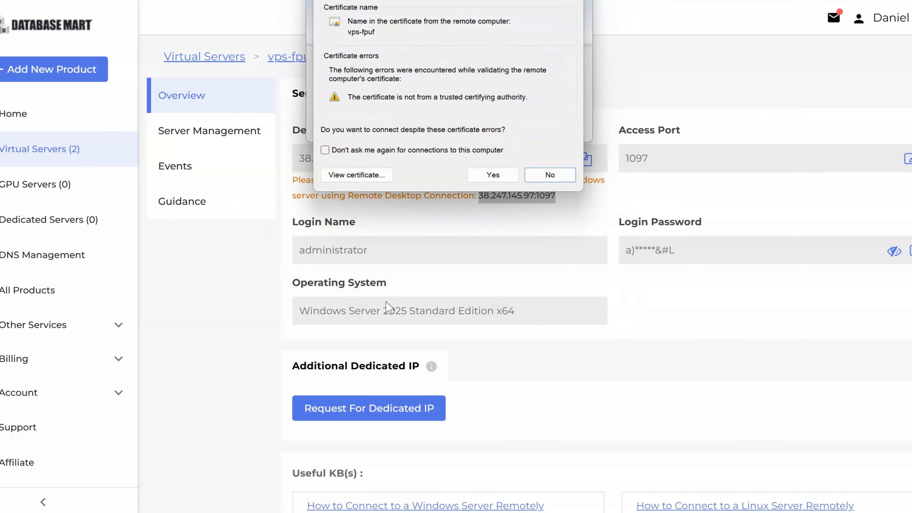
pyautogui.click(402, 153)
pyautogui.click(494, 178)
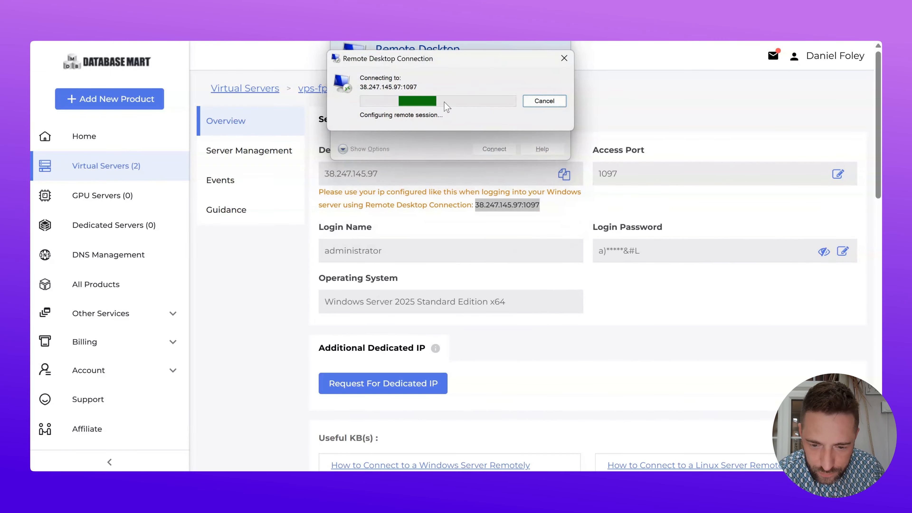
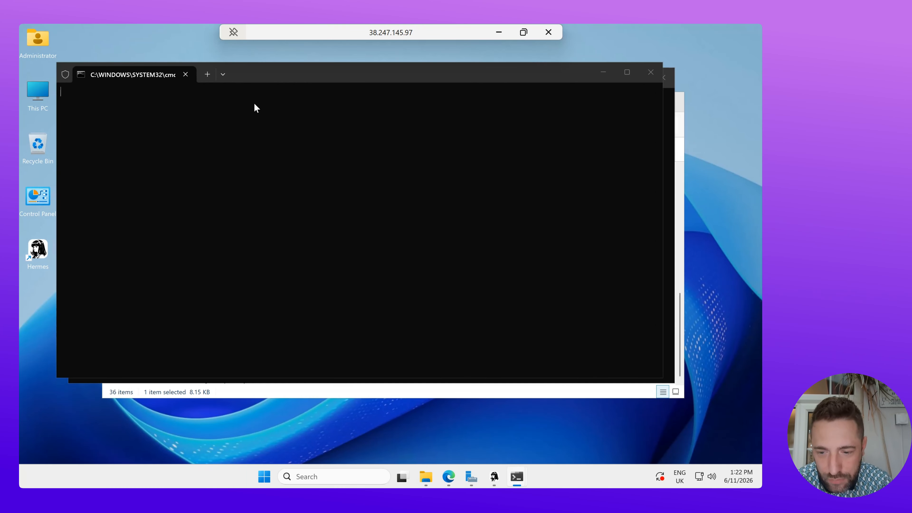
# - Bring the PowerShell window with the restarted gateway in front of the command prompt and shift it up-left
pyautogui.click(276, 86)
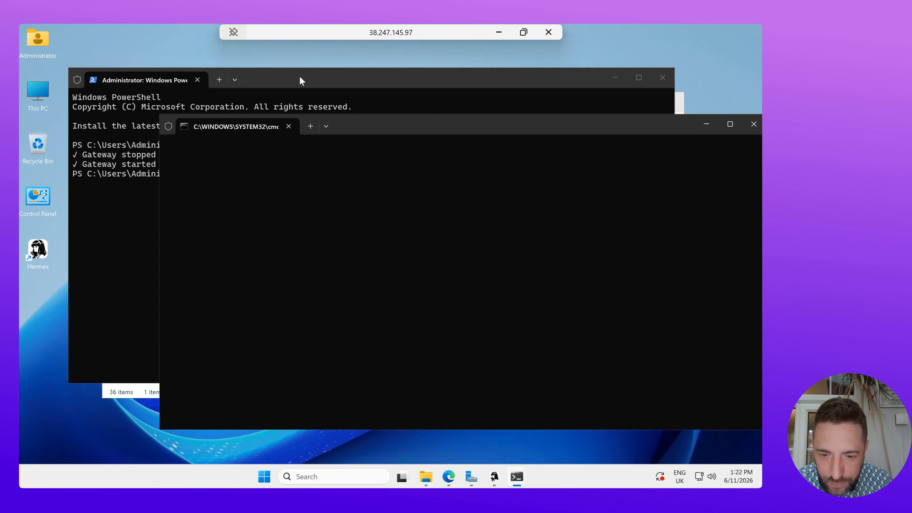
pyautogui.click(299, 76)
pyautogui.moveTo(295, 83); pyautogui.dragTo(282, 71)
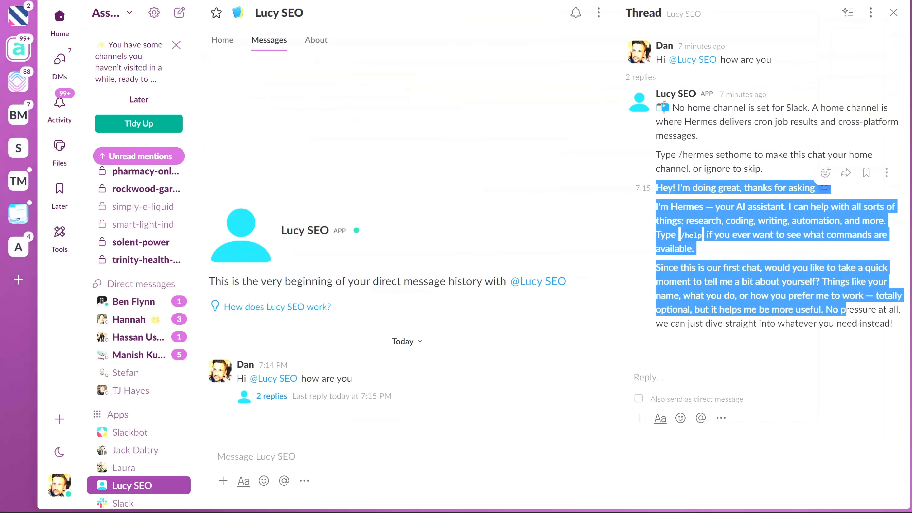
# - Send Lucy SEO 'Hi, can you tell me about yourself, your role and purpose?'
pyautogui.click(351, 453)
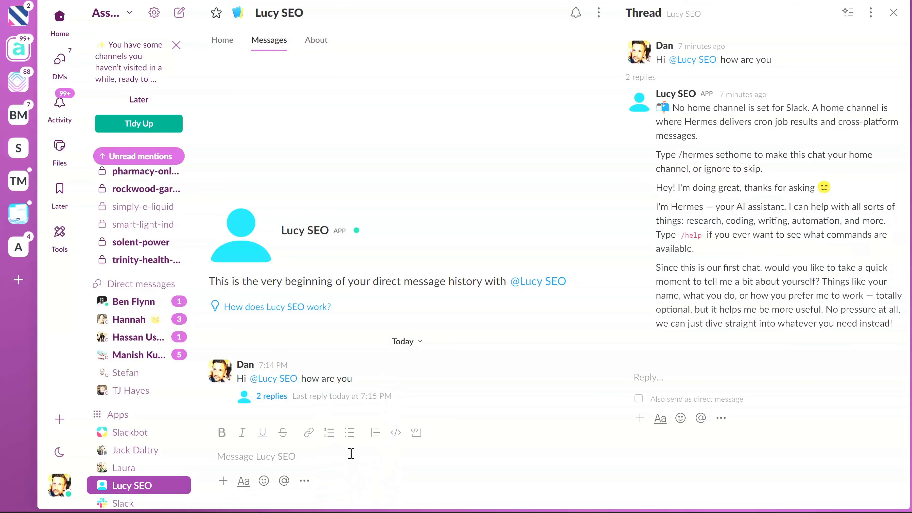
pyautogui.write('Hi Lu')
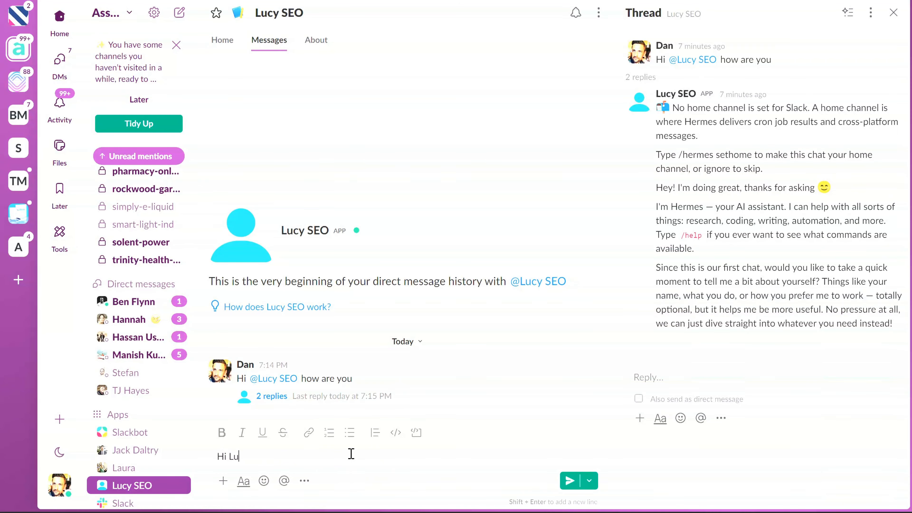
pyautogui.write('cy how are you')
pyautogui.hotkey('ctrl', 'a')
pyautogui.press('BackSpace')
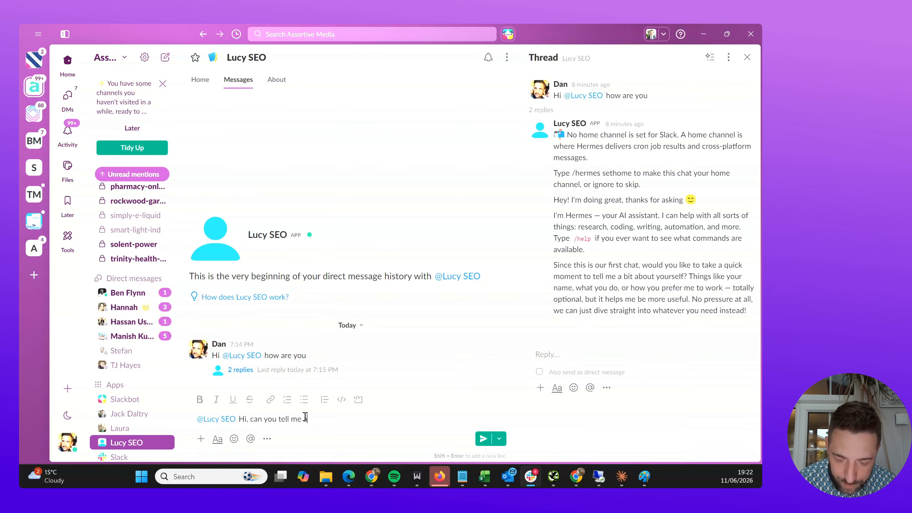
pyautogui.write('about yours')
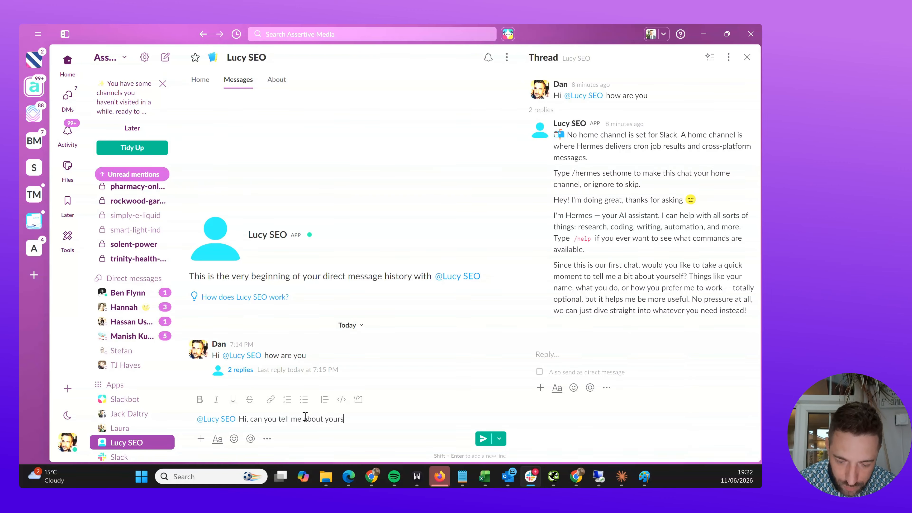
pyautogui.write('elf')
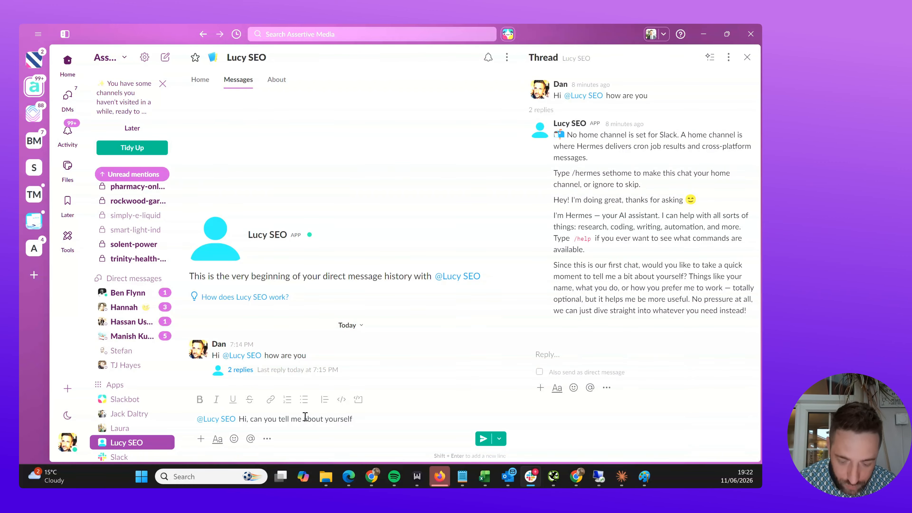
pyautogui.write('m you')
pyautogui.press('BackSpace')
pyautogui.press('BackSpace')
pyautogui.press('BackSpace')
pyautogui.press('BackSpace')
pyautogui.press('BackSpace')
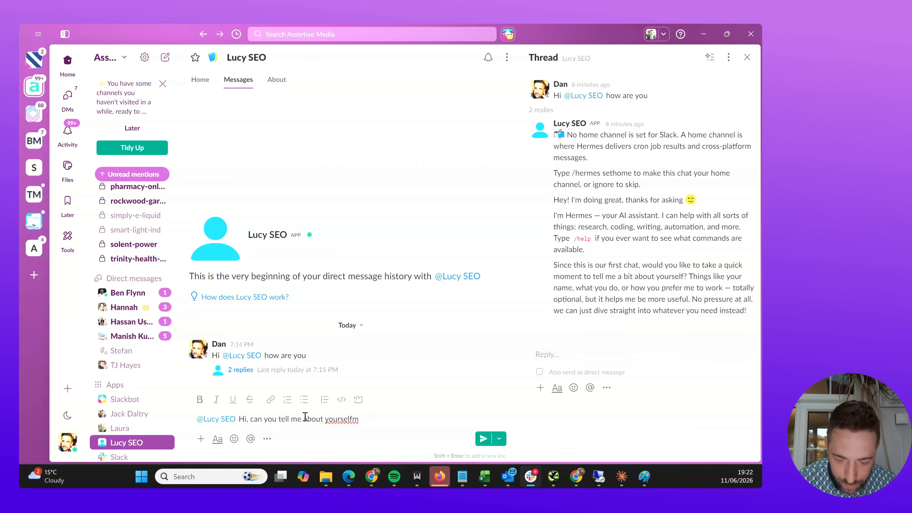
pyautogui.write(', ry')
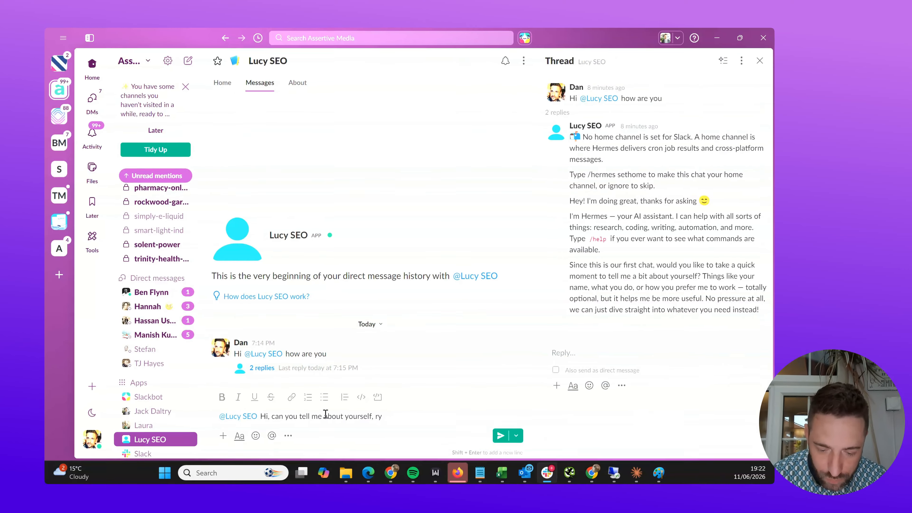
pyautogui.press('BackSpace')
pyautogui.press('BackSpace')
pyautogui.write('your role and')
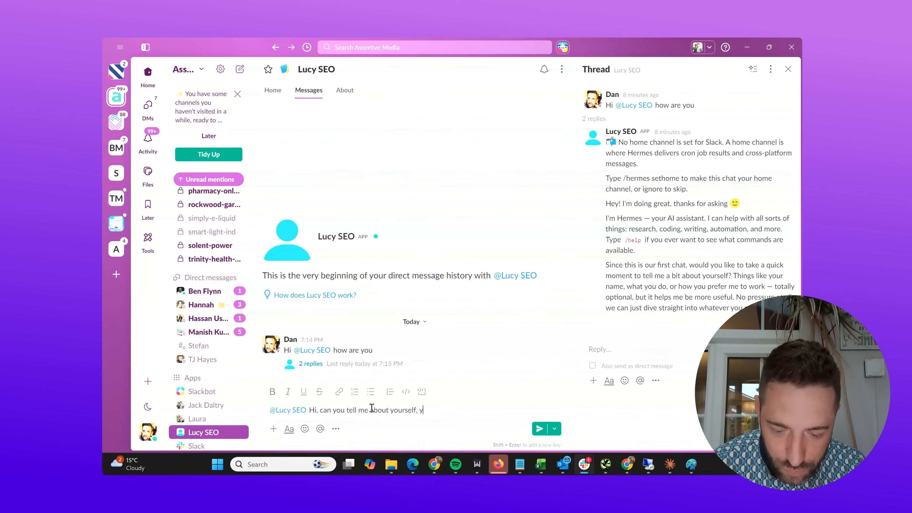
pyautogui.write(' purpose?')
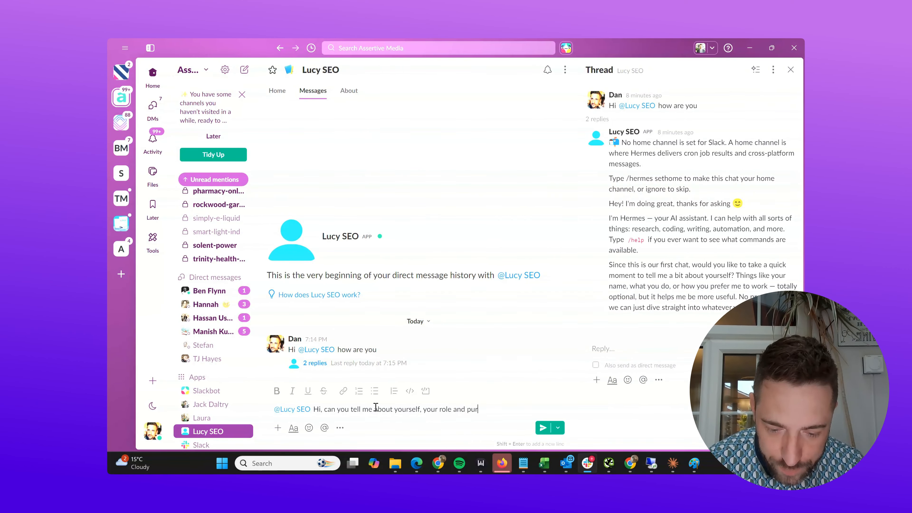
pyautogui.press('Return')
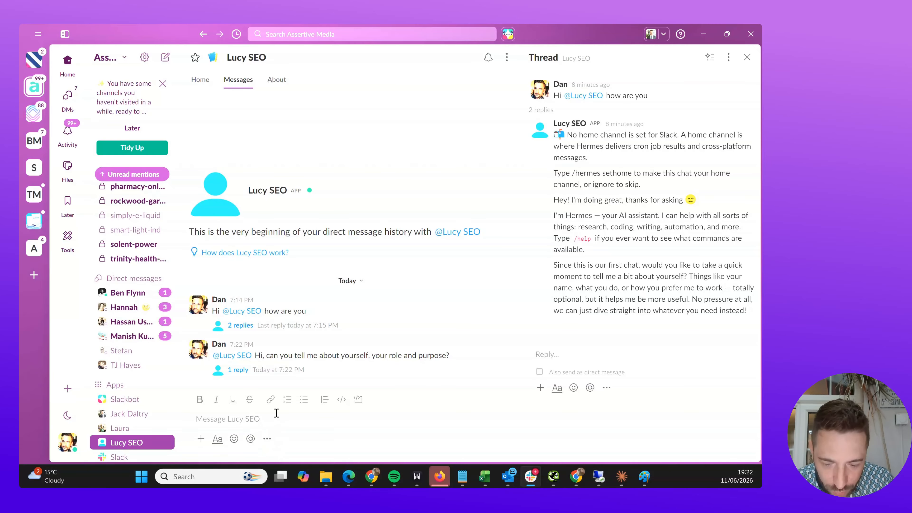
# - Open the question's thread, read Lucy's self-introduction, then minimise Slack
pyautogui.click(278, 373)
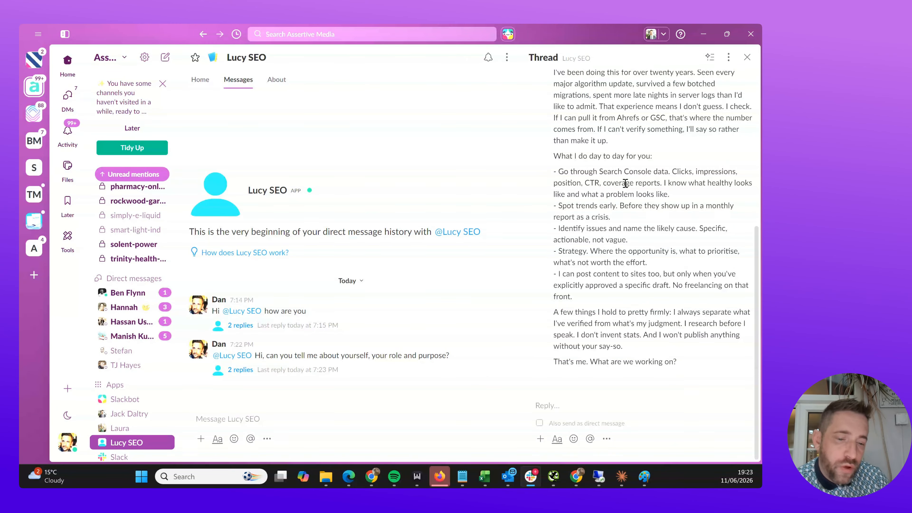
pyautogui.scroll(6, 625, 183)
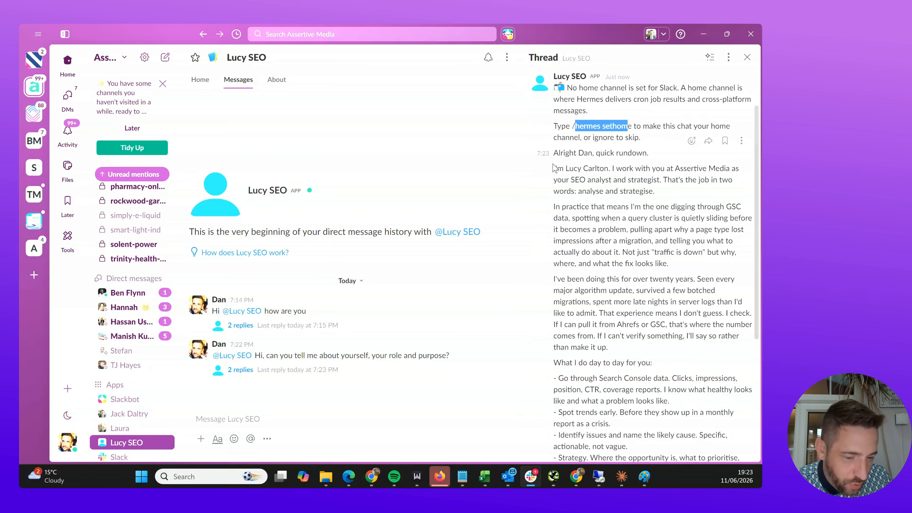
pyautogui.moveTo(554, 167); pyautogui.dragTo(618, 237)
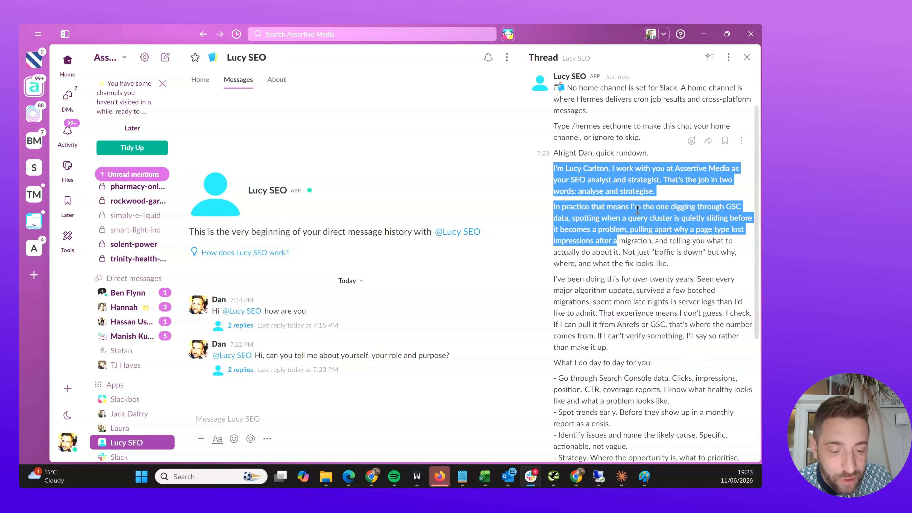
pyautogui.scroll(-6, 637, 209)
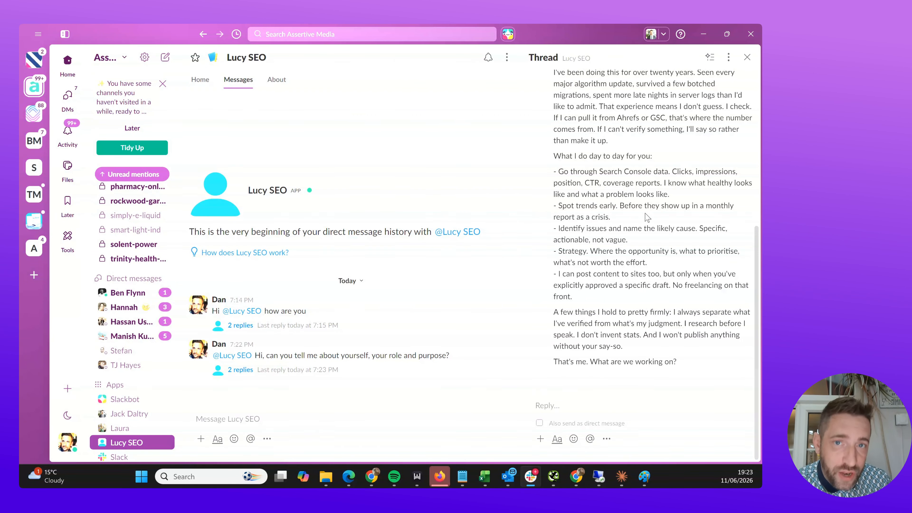
pyautogui.click(703, 34)
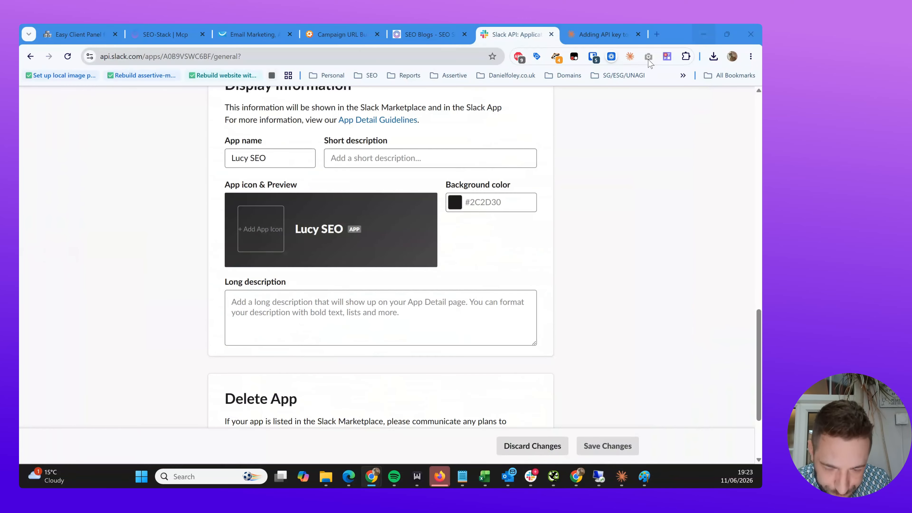
# - Create an SEO-Stack MCP access key named 'Lucy AI SEO Agent' and copy its secret
pyautogui.click(177, 39)
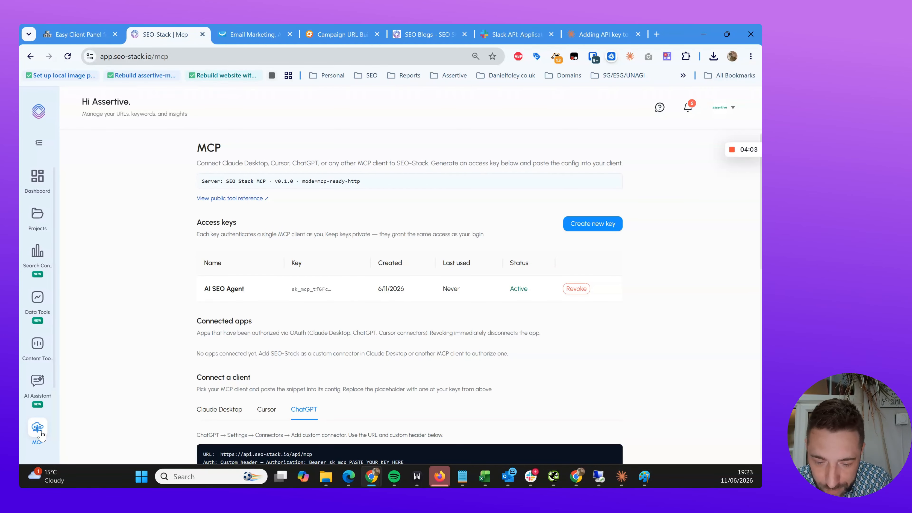
pyautogui.click(590, 223)
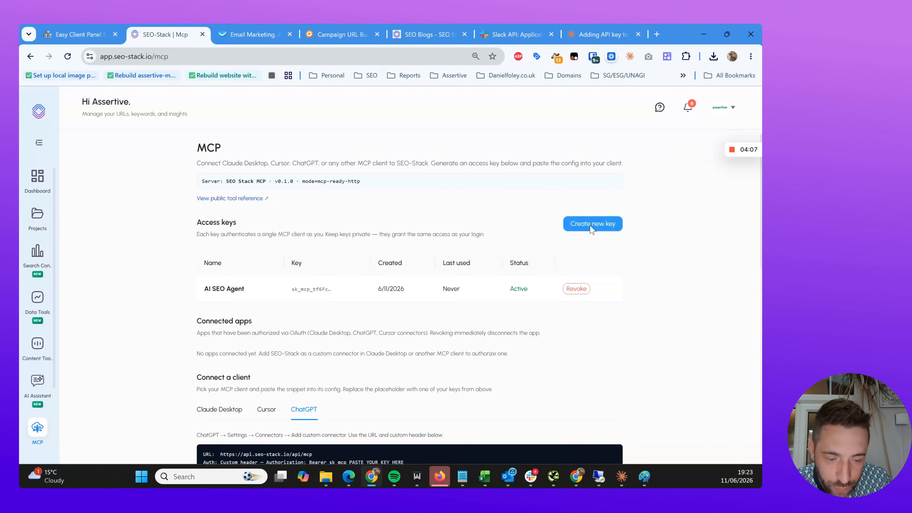
pyautogui.click(357, 205)
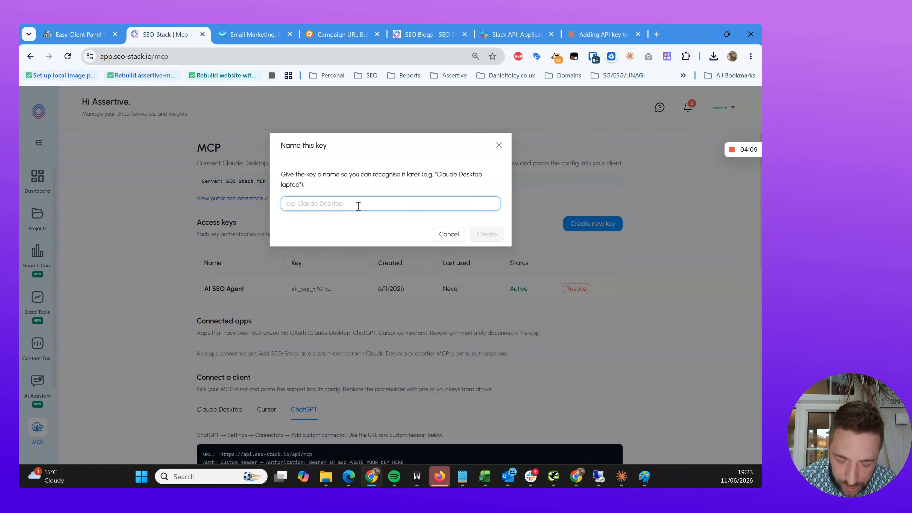
pyautogui.write('Lucy AI SEO Agent')
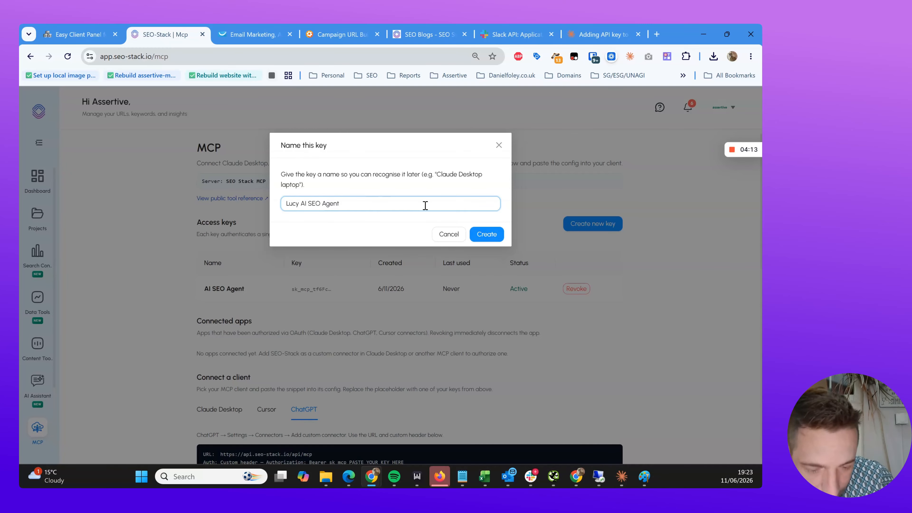
pyautogui.click(487, 235)
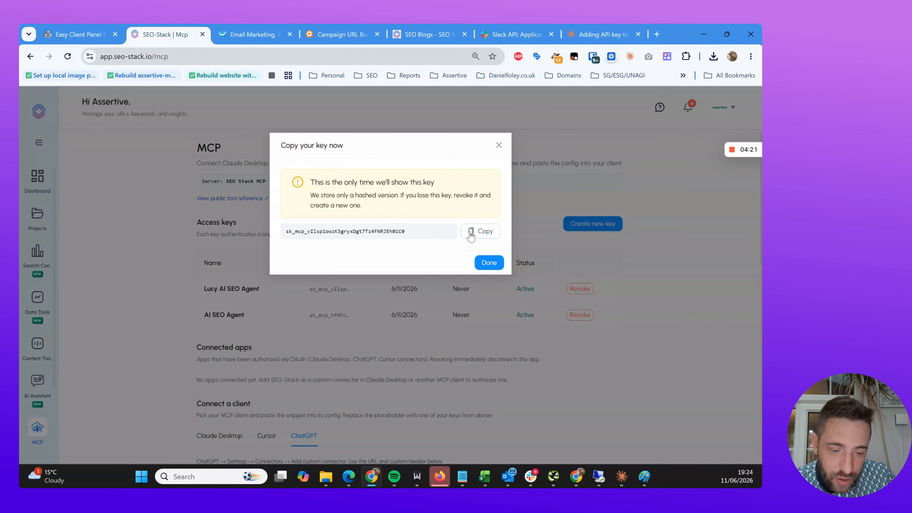
pyautogui.click(480, 233)
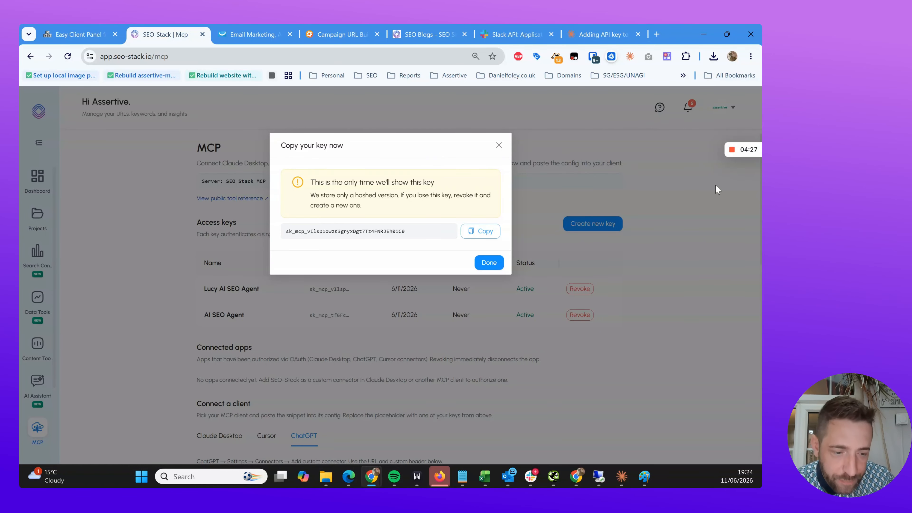
# - Open config.yaml in Notepad and paste the seostack MCP server block at the end
pyautogui.click(732, 150)
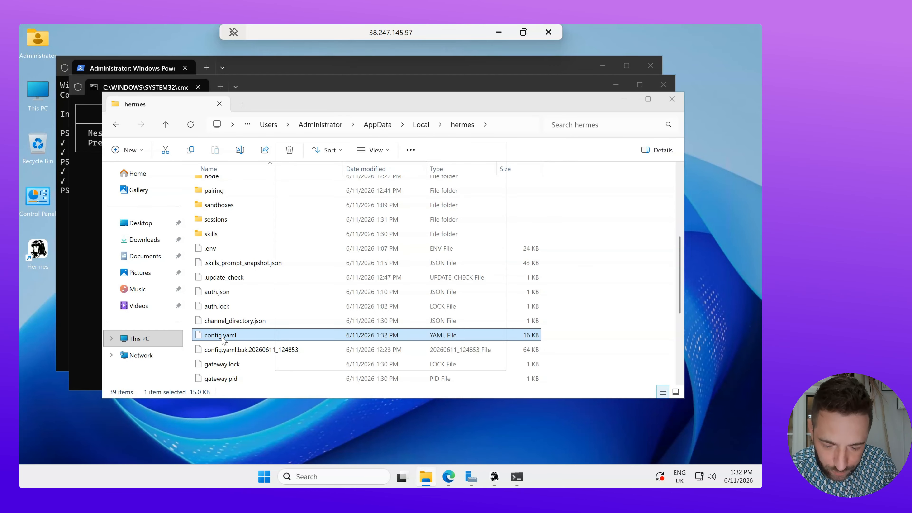
pyautogui.click(351, 209)
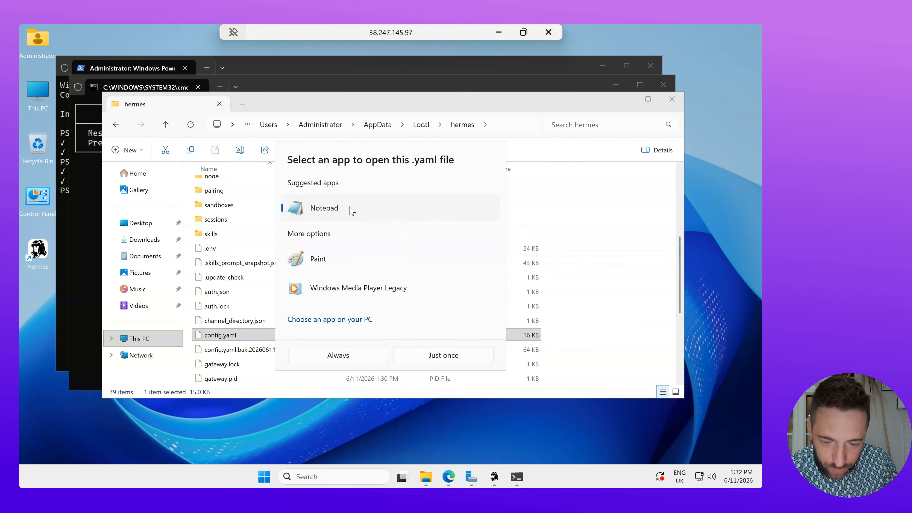
pyautogui.click(445, 363)
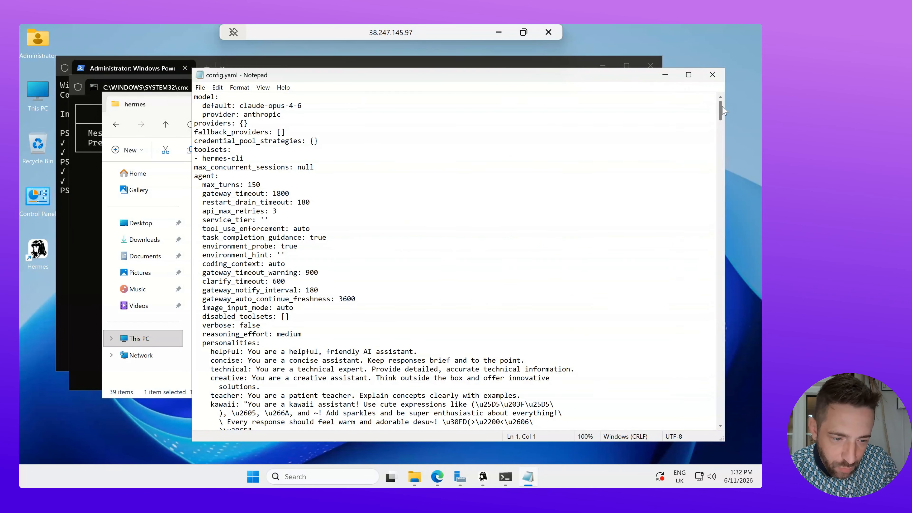
pyautogui.moveTo(721, 109); pyautogui.dragTo(721, 434)
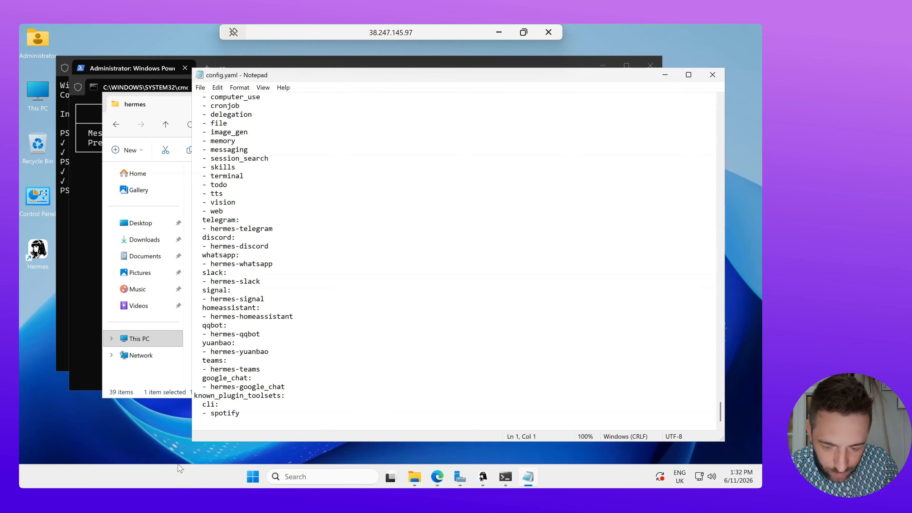
pyautogui.click(207, 421)
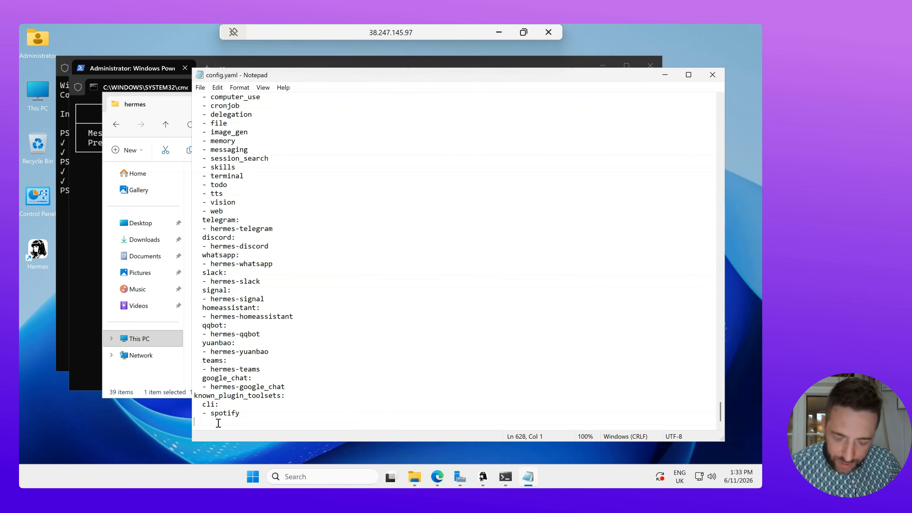
pyautogui.hotkey('ctrl', 'v')
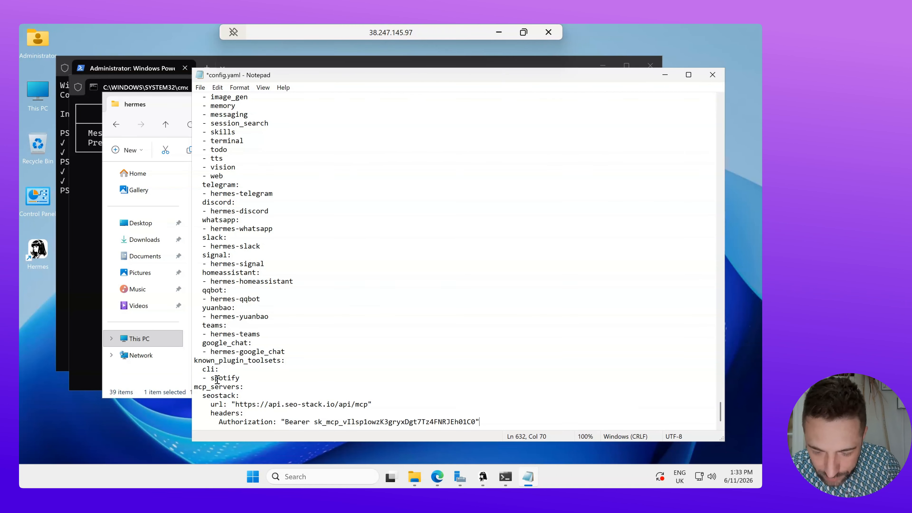
# - Review the pasted mcp_servers block and its Authorization access token
pyautogui.moveTo(195, 387); pyautogui.dragTo(392, 424)
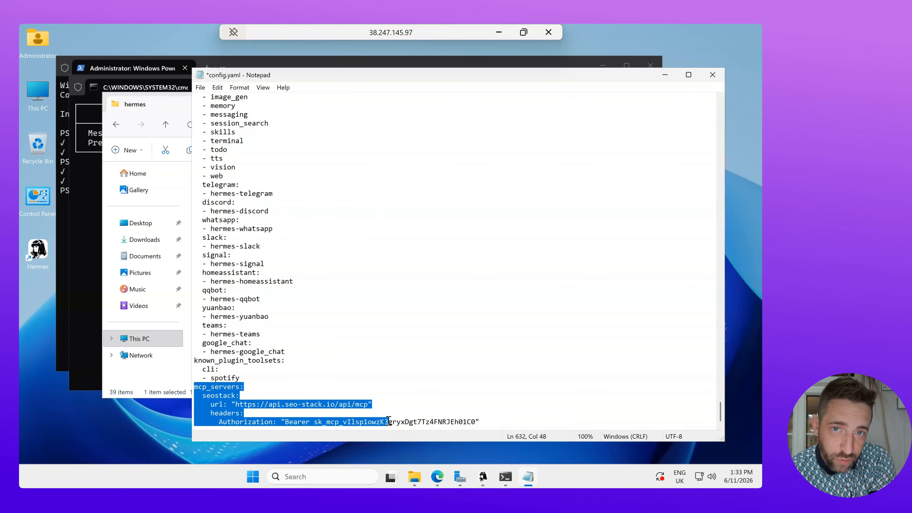
pyautogui.click(389, 420)
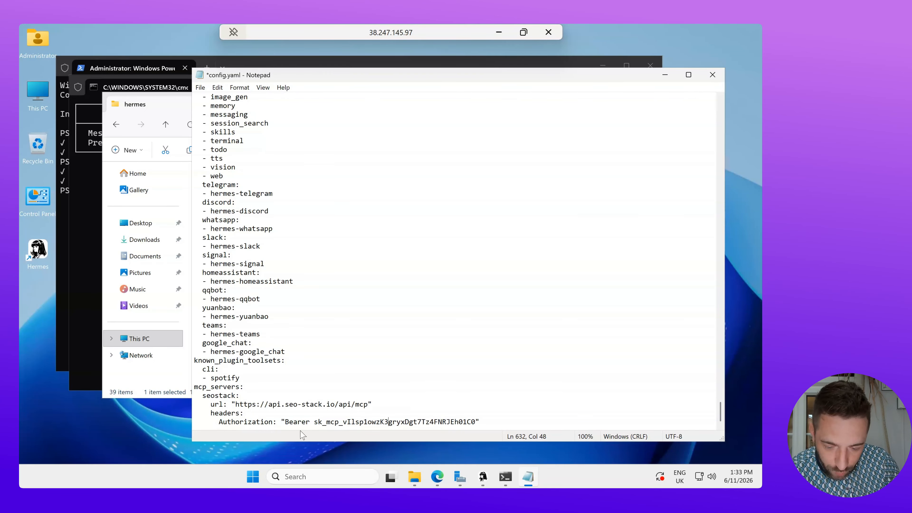
pyautogui.moveTo(314, 422); pyautogui.dragTo(476, 423)
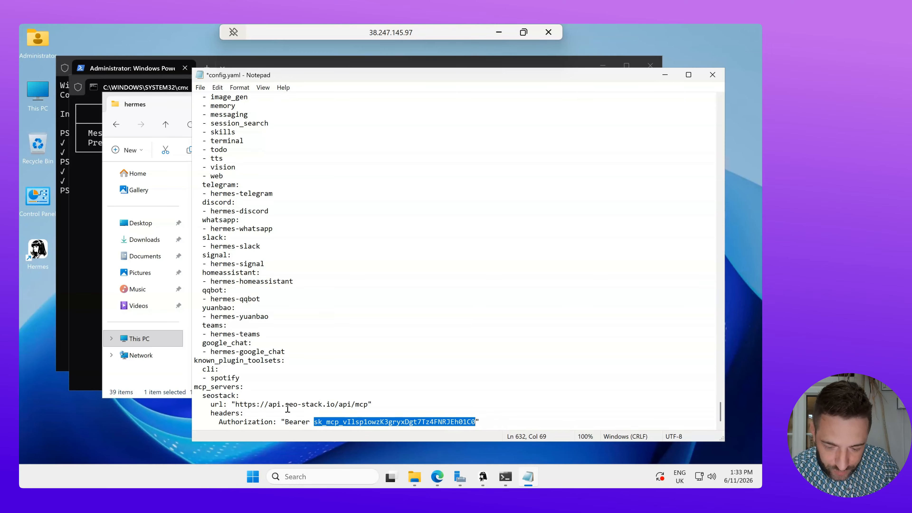
pyautogui.click(194, 387)
pyautogui.moveTo(203, 384); pyautogui.dragTo(485, 426)
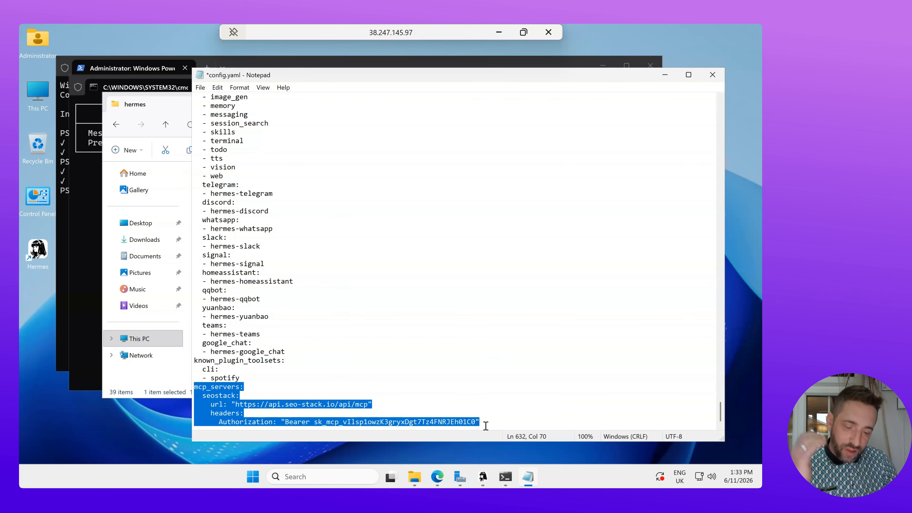
# - Check the block against the SEO-Stack snippet in the browser, then save config.yaml
pyautogui.click(499, 33)
pyautogui.scroll(6, 489, 245)
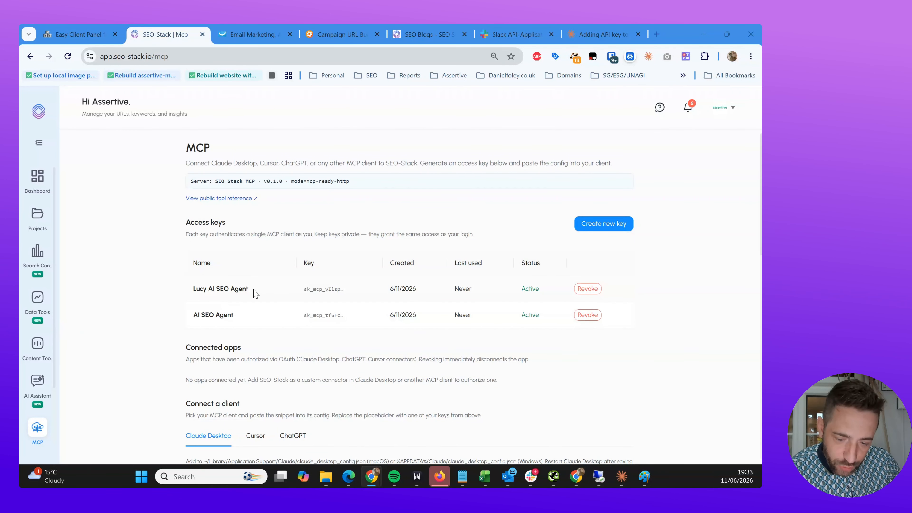
pyautogui.scroll(-2, 256, 293)
pyautogui.scroll(-3, 255, 294)
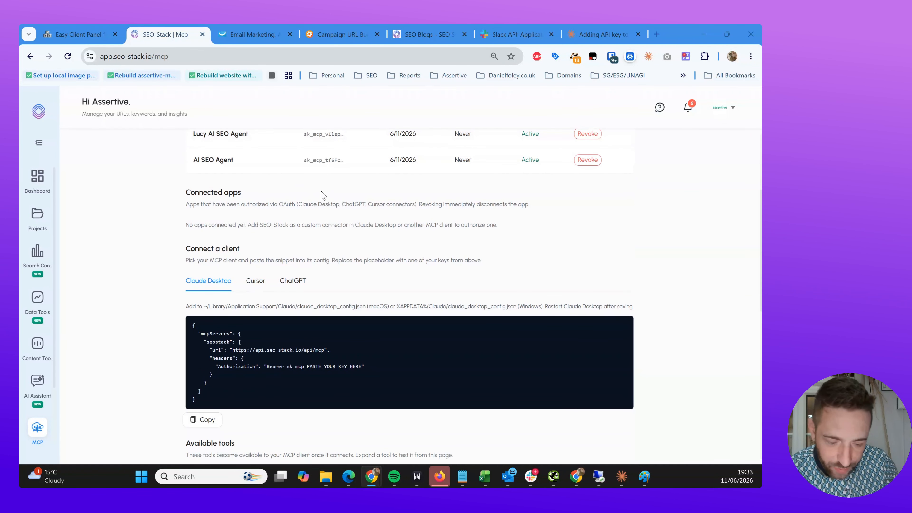
pyautogui.moveTo(599, 477)
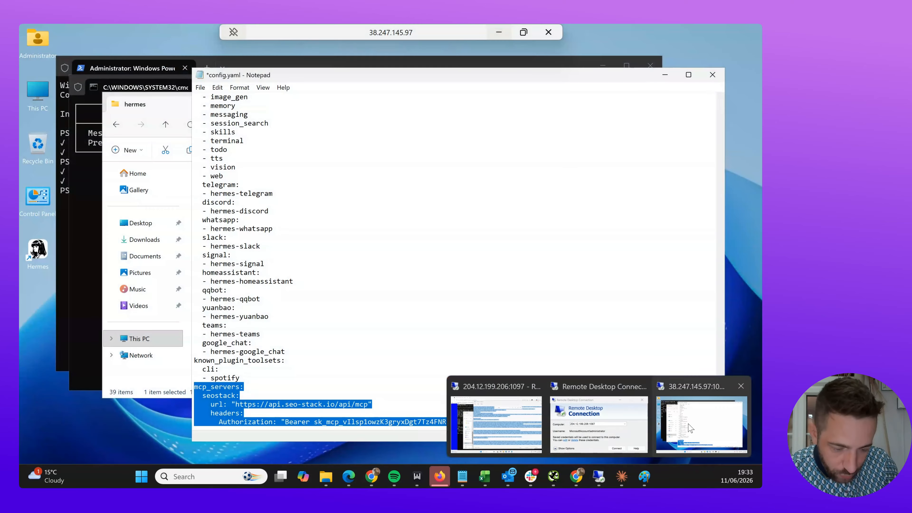
pyautogui.click(700, 417)
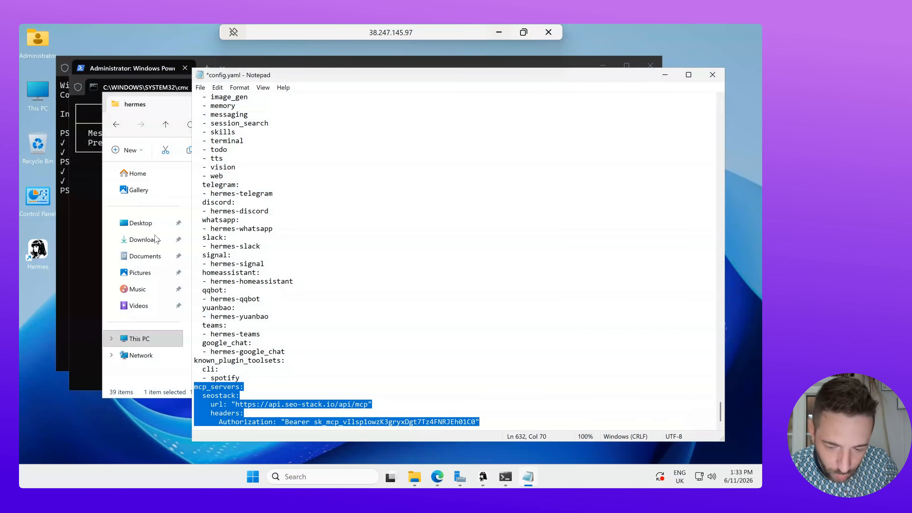
pyautogui.click(219, 403)
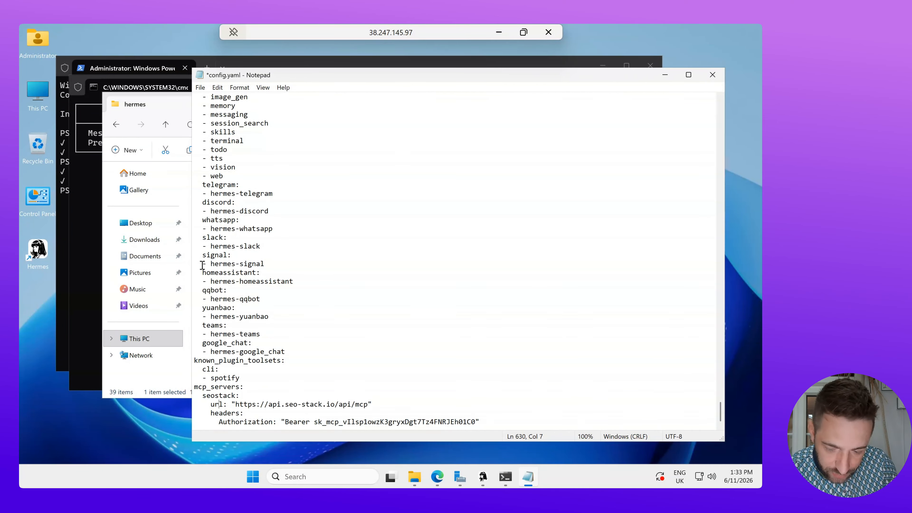
pyautogui.click(200, 88)
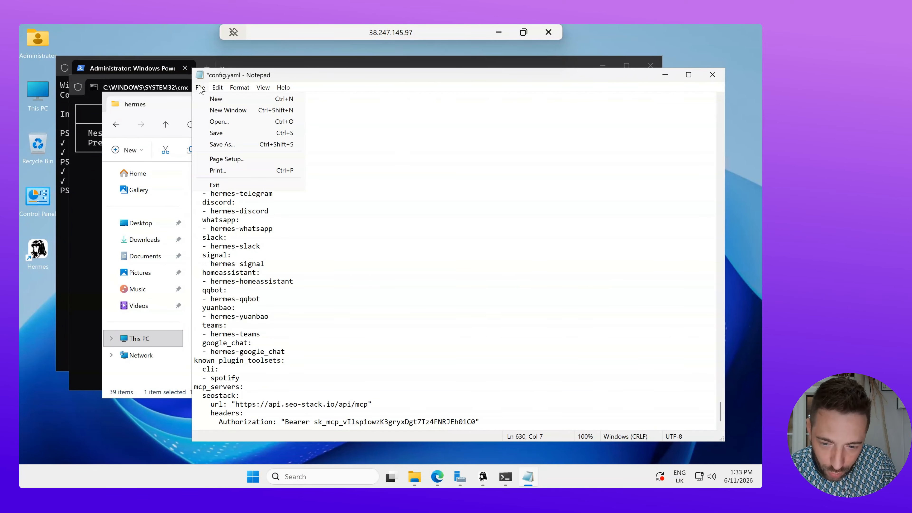
pyautogui.click(218, 135)
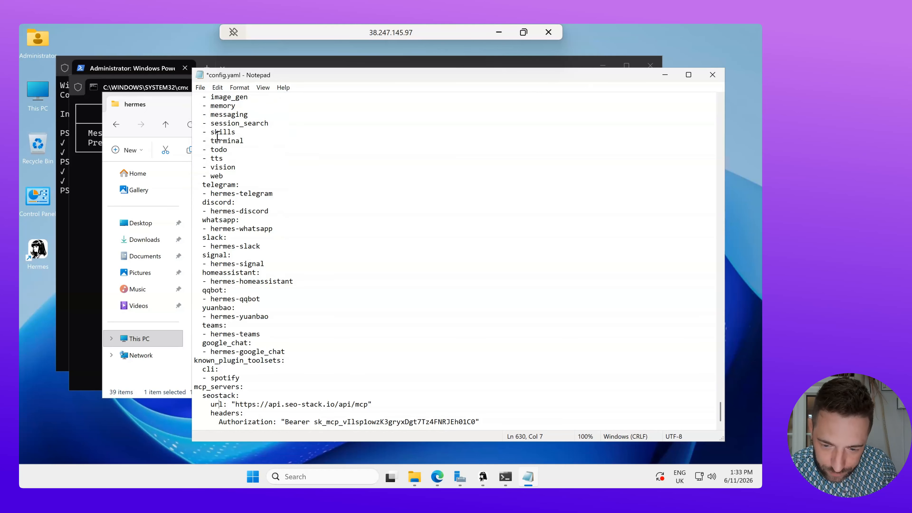
# - Run 'hermes gateway restart' in PowerShell, then minimise the remote desktop
pyautogui.click(62, 310)
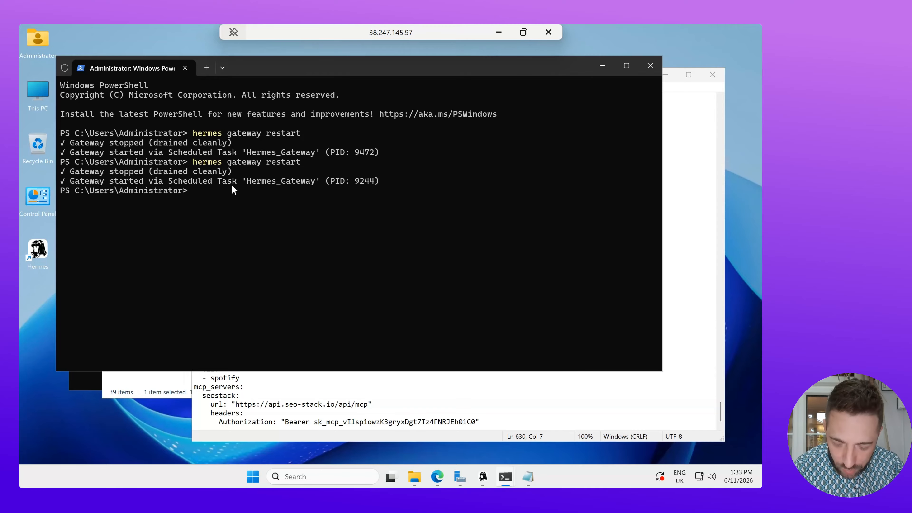
pyautogui.write('hermes ga')
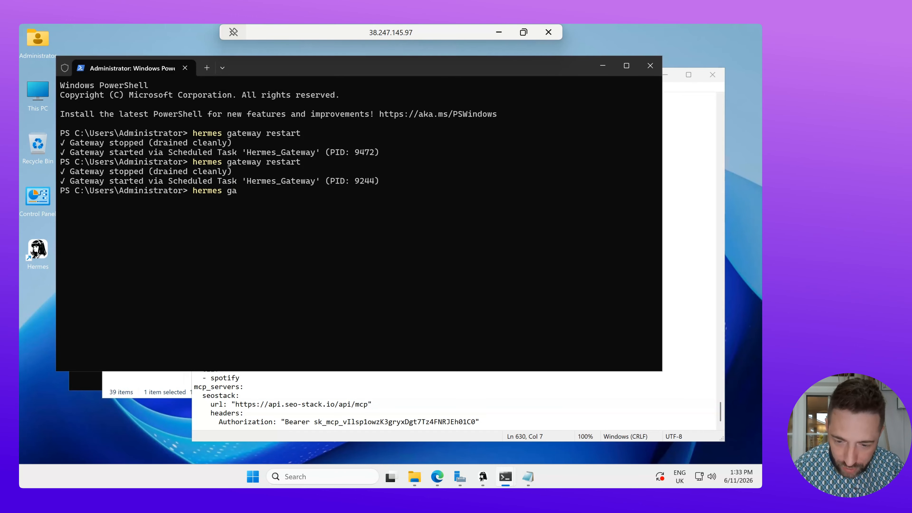
pyautogui.write('teway resta')
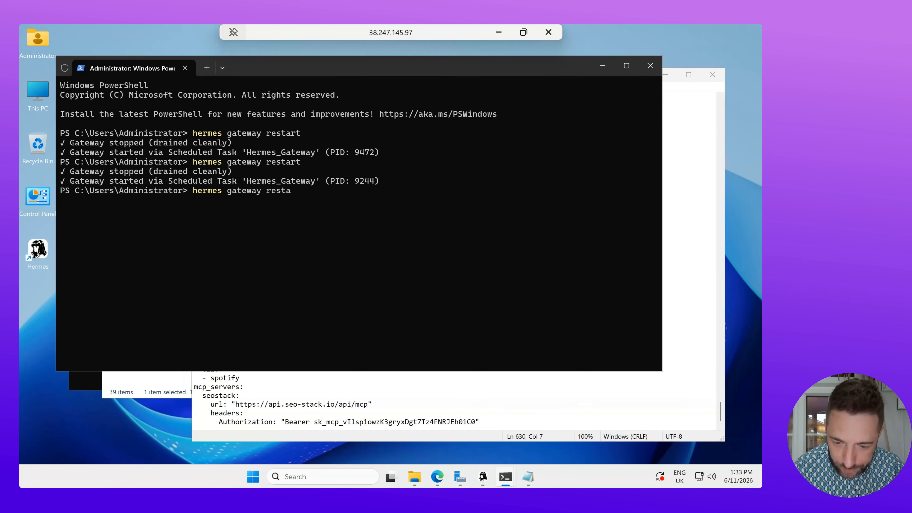
pyautogui.write('rt')
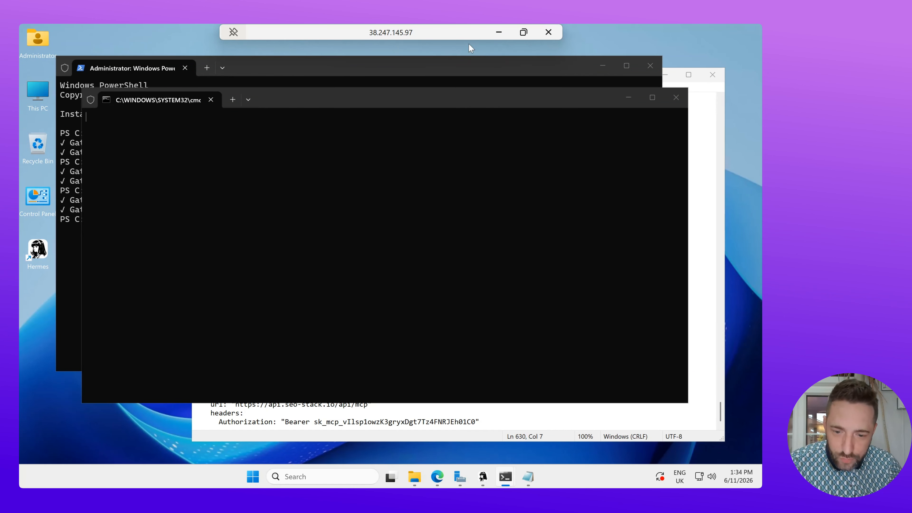
pyautogui.click(456, 71)
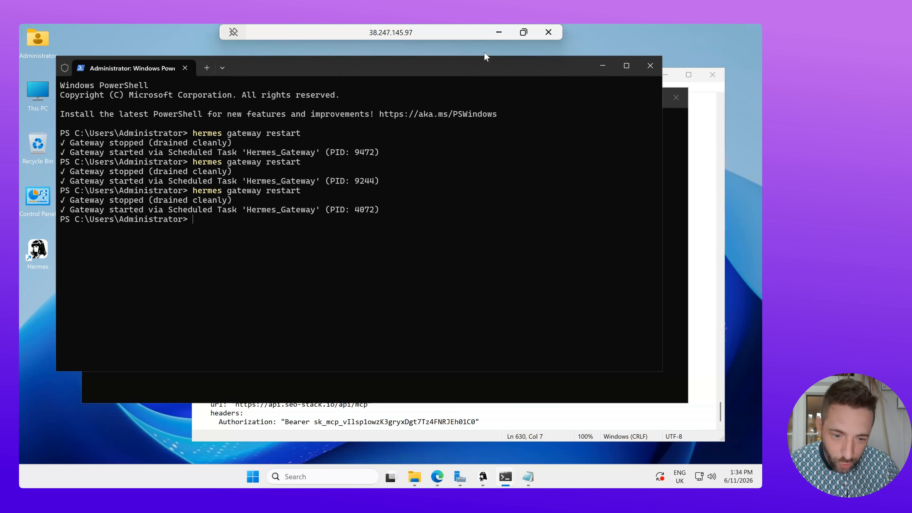
pyautogui.click(499, 32)
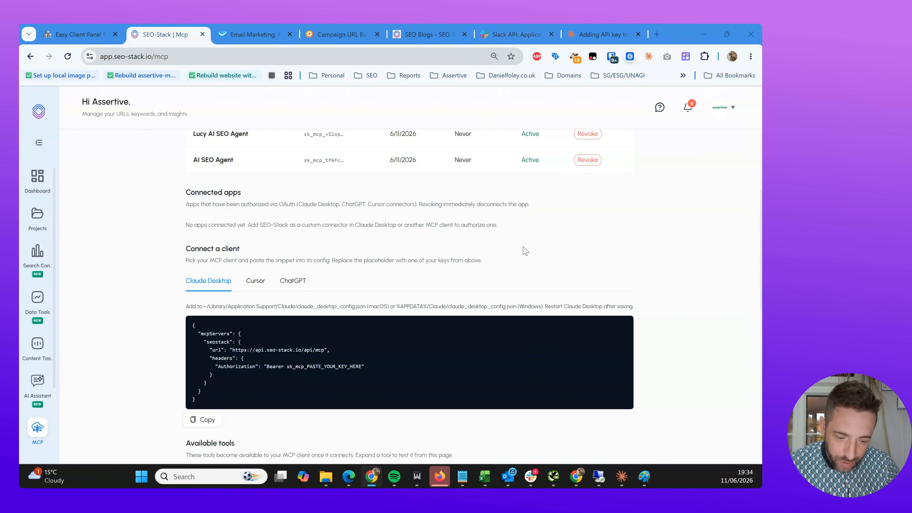
pyautogui.click(531, 477)
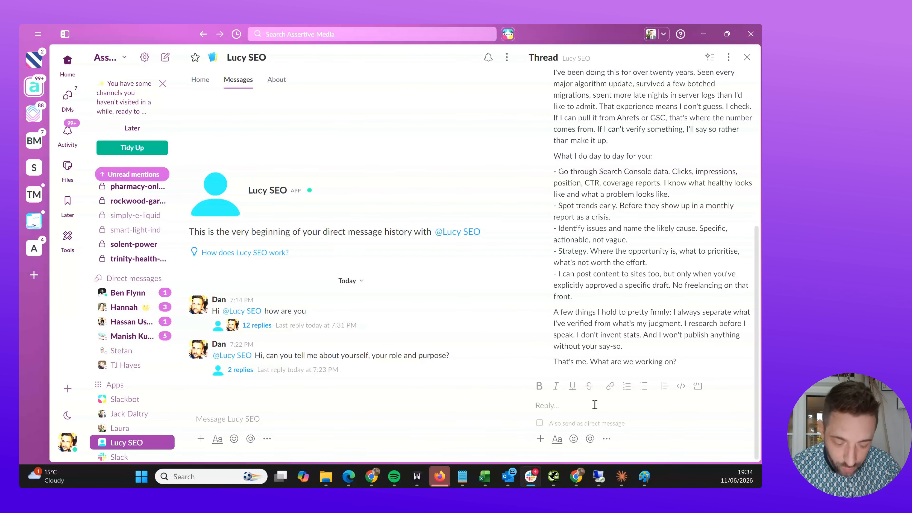
pyautogui.write('@lucy')
pyautogui.press('Return')
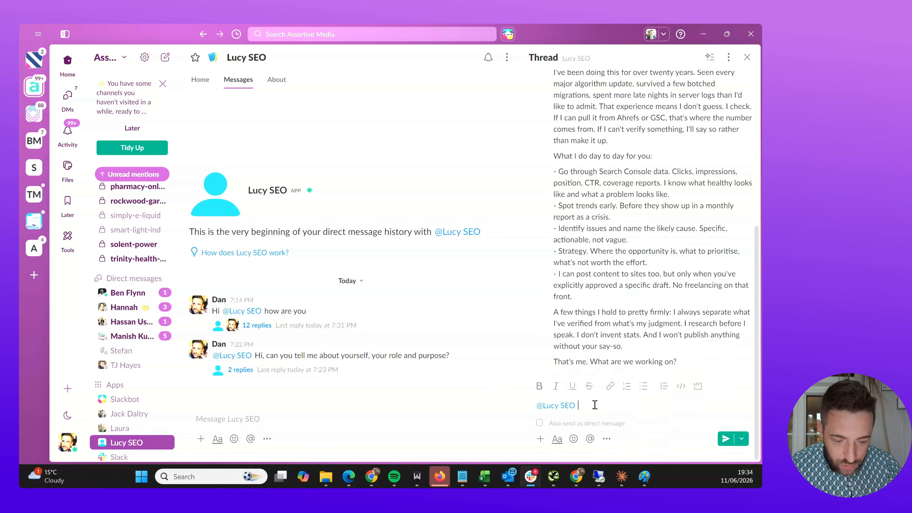
pyautogui.write('Can you')
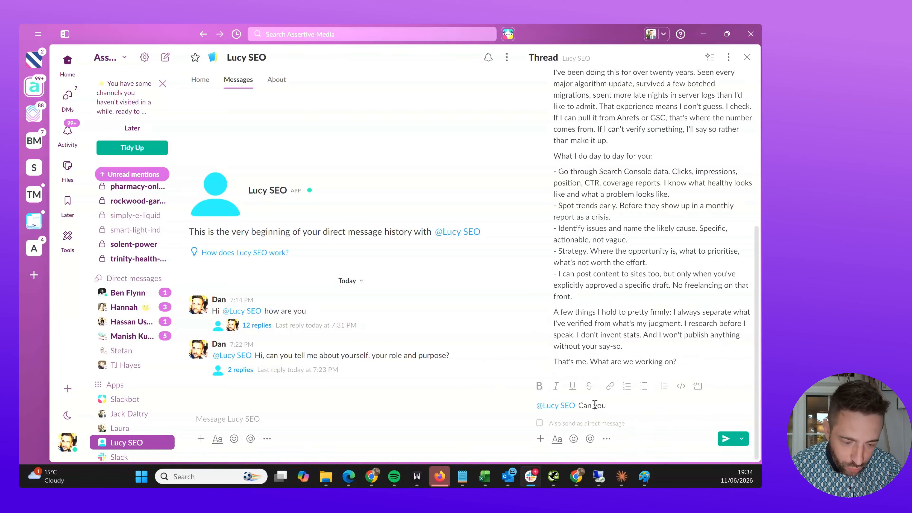
pyautogui.write(' check if yo')
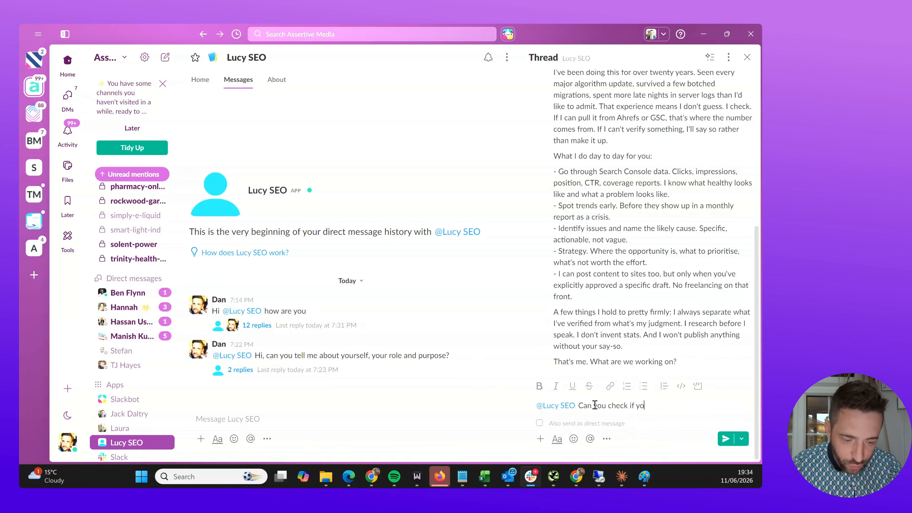
pyautogui.write('u have access ')
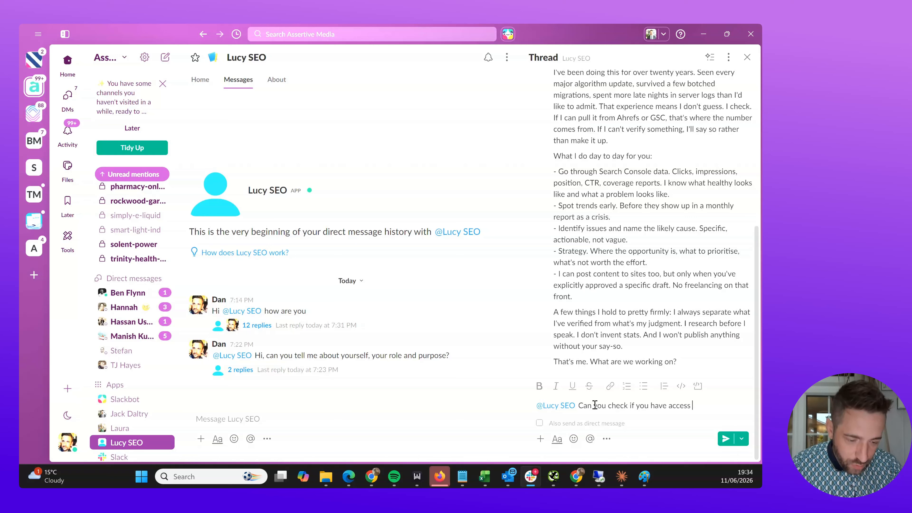
pyautogui.write('to SEO stack?>')
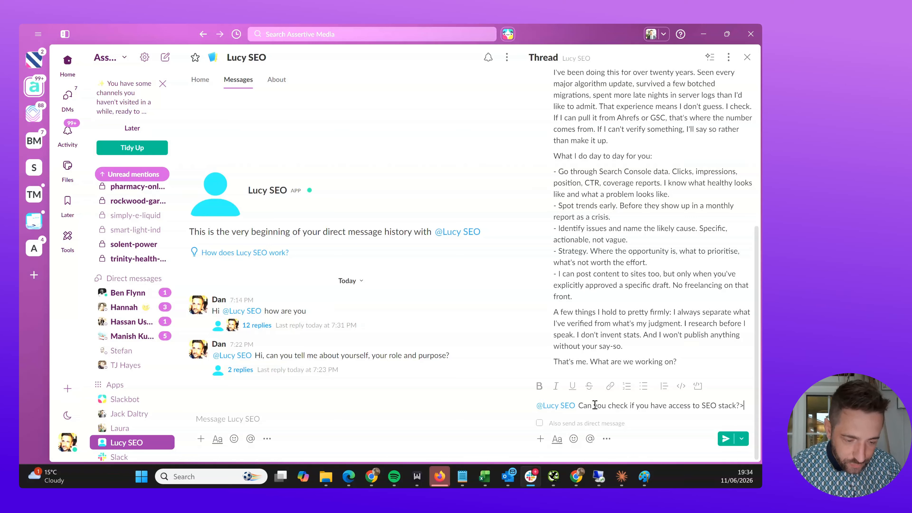
pyautogui.hotkey('shift', 'Return')
pyautogui.write('if so')
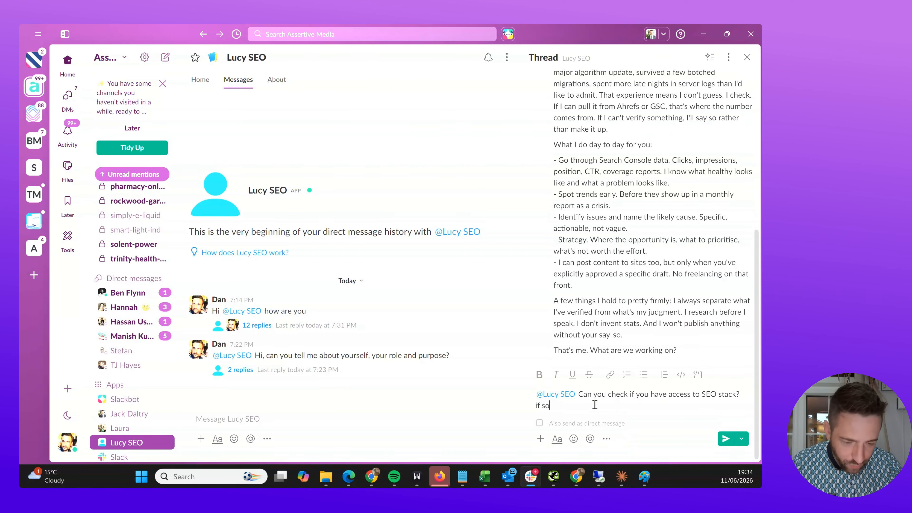
pyautogui.write(' can you give me a l')
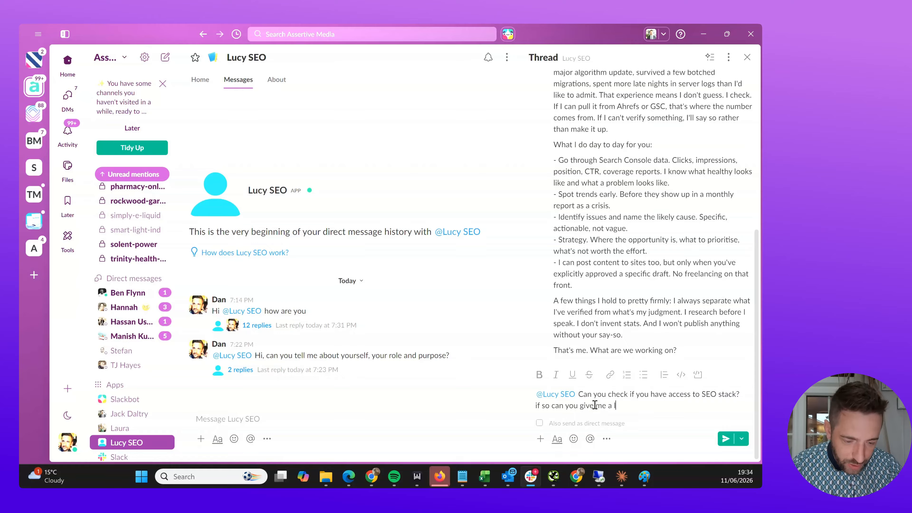
pyautogui.write('ist of websit')
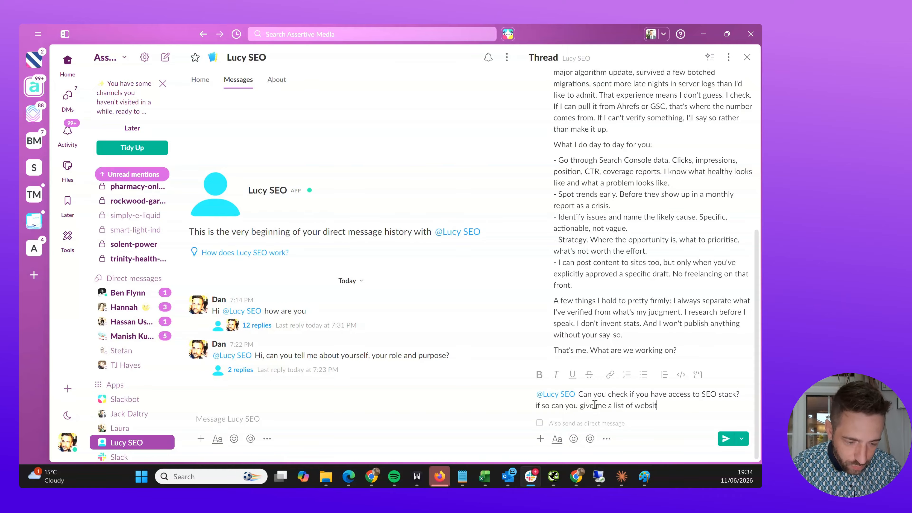
pyautogui.write('es you have ')
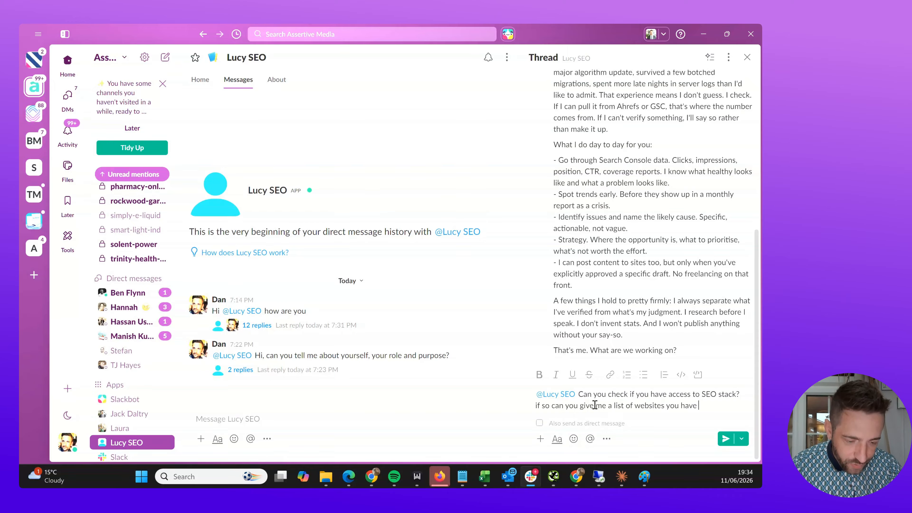
pyautogui.write('access toi')
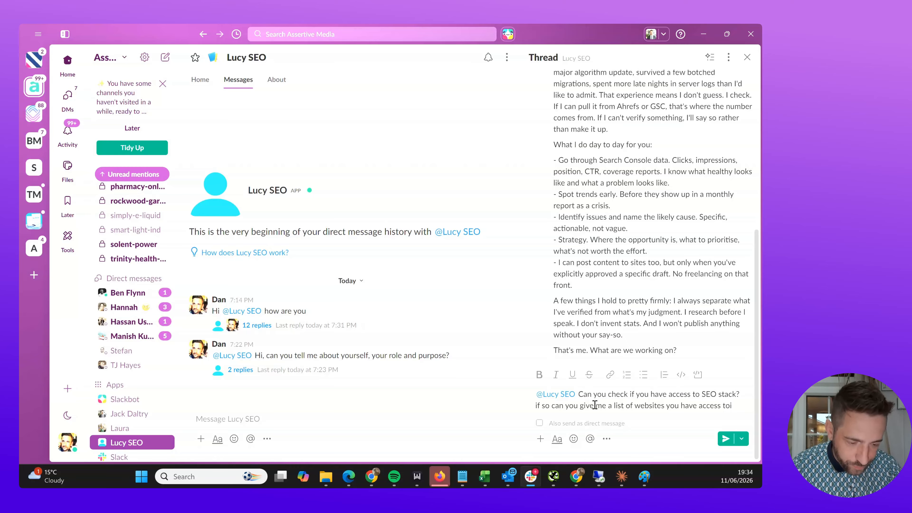
# - Send the SEO stack access and website-list question to Lucy SEO
pyautogui.press('Return')
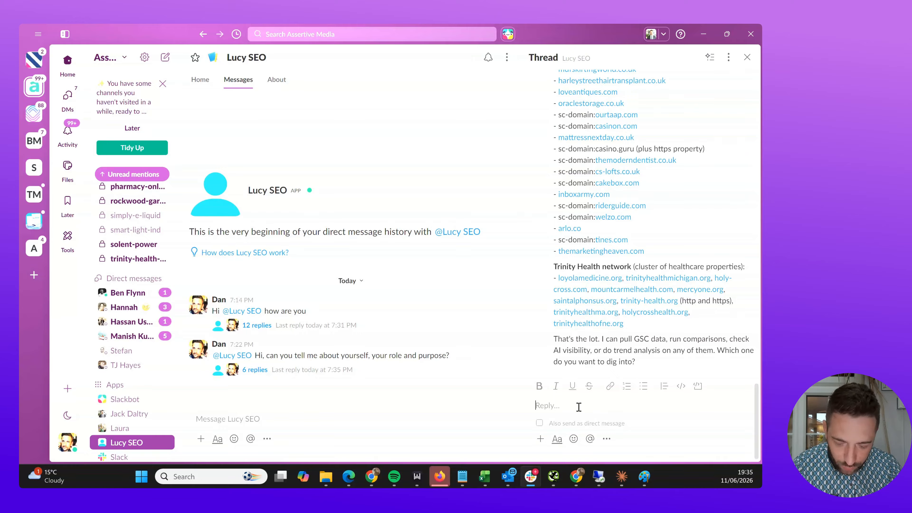
# - Ask Lucy SEO in the thread for a traffic summary of the personal .co.uk website
pyautogui.write('Can you ')
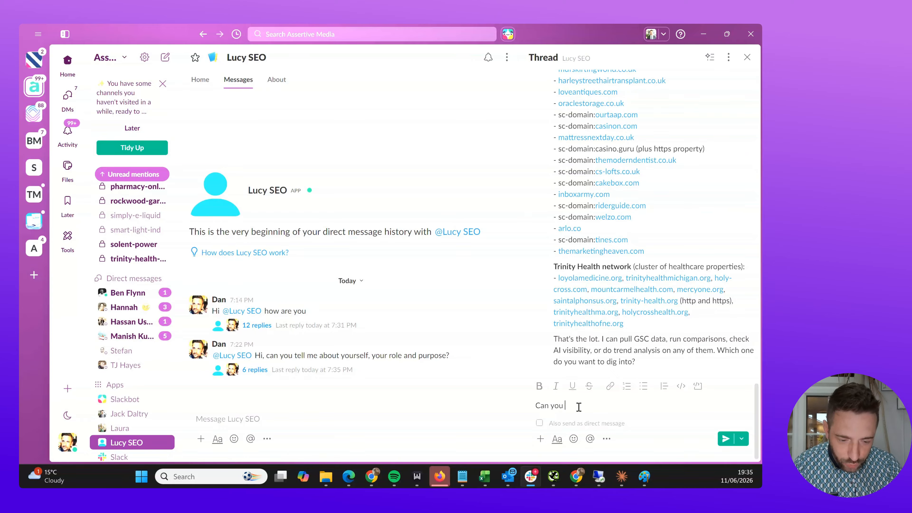
pyautogui.write('give me a tr')
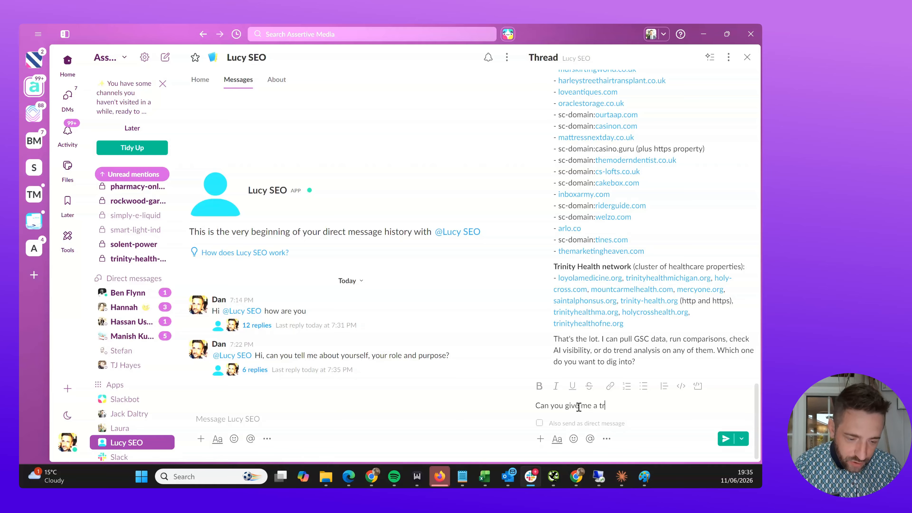
pyautogui.write('affic summary for')
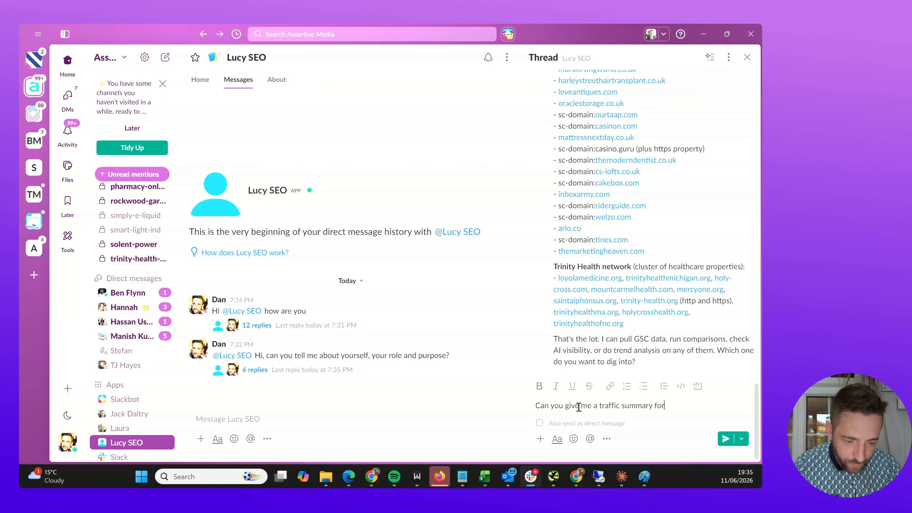
pyautogui.write(' www.danielfoley')
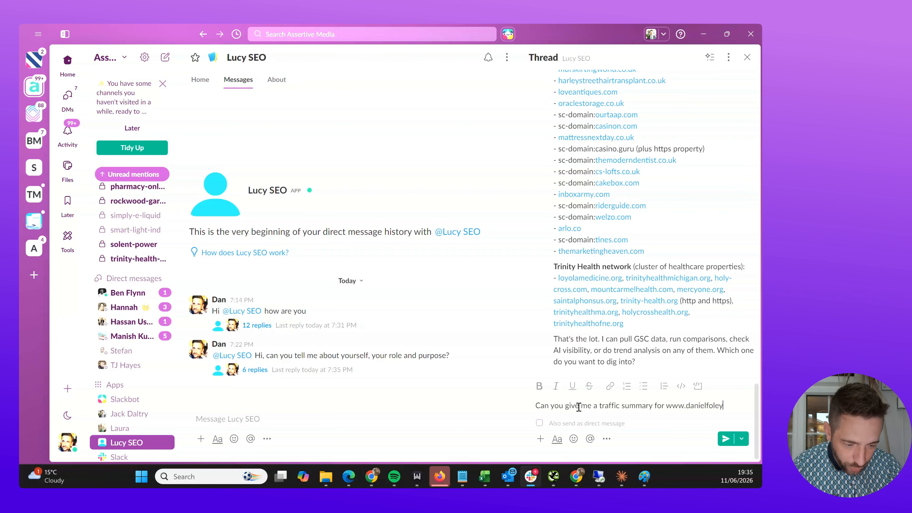
pyautogui.write('.co.uk')
pyautogui.press('Return')
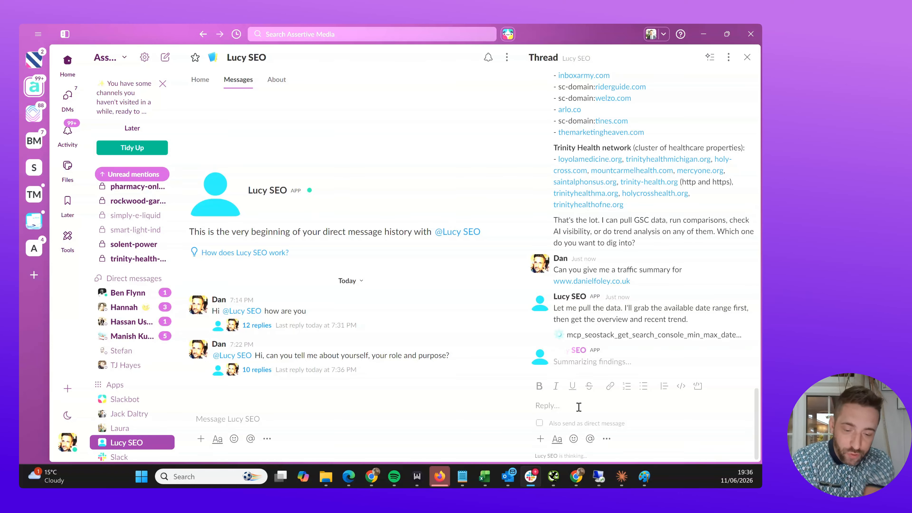
pyautogui.click(340, 418)
pyautogui.write('@l')
pyautogui.press('Return')
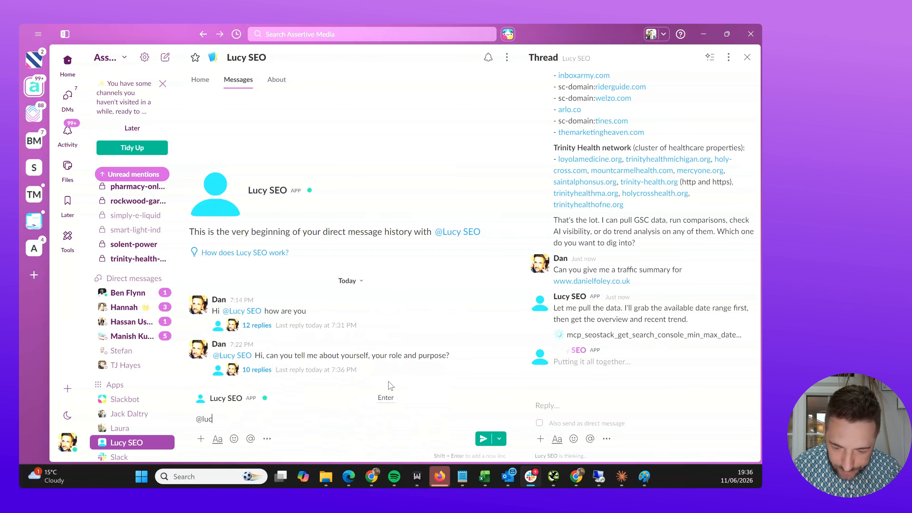
pyautogui.write('I wou')
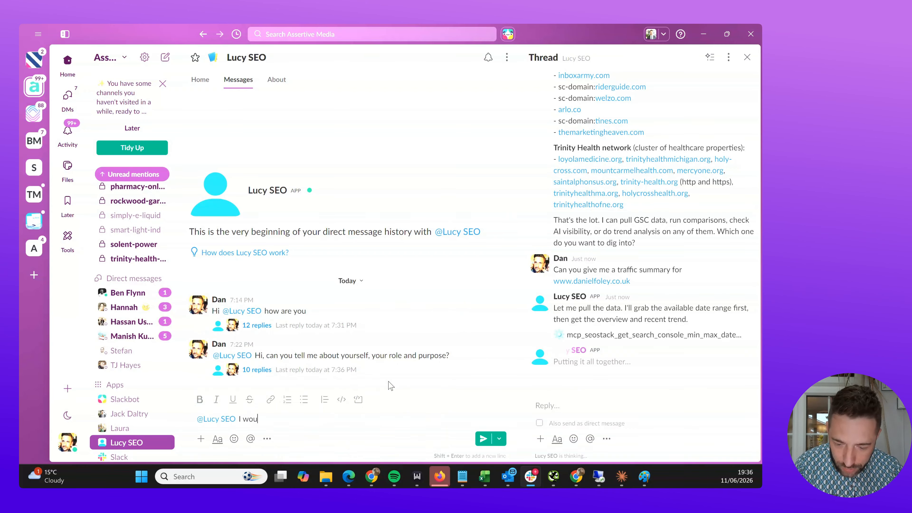
pyautogui.write('ld like you to se')
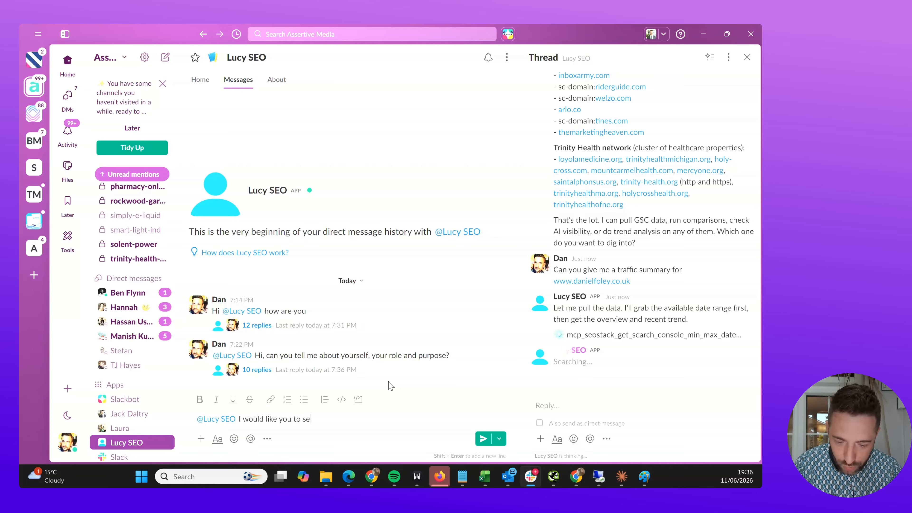
pyautogui.write('t up a dai')
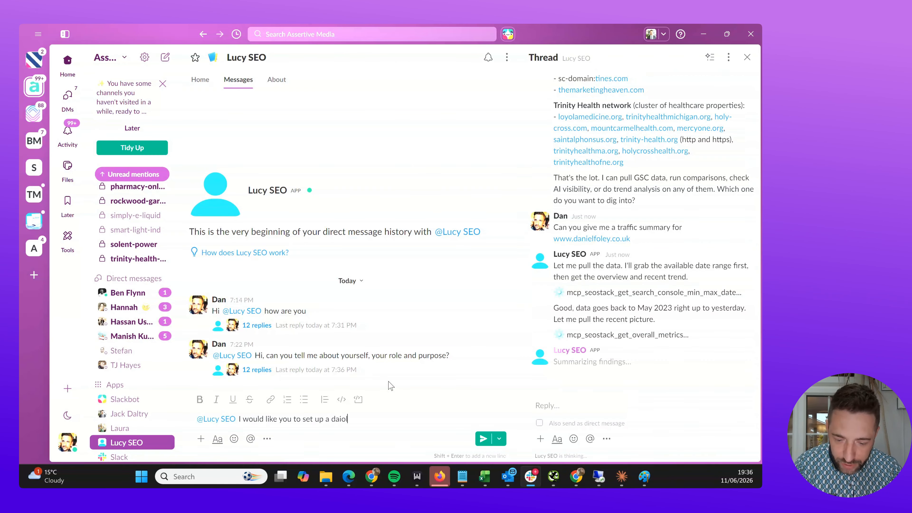
pyautogui.write('ly cro')
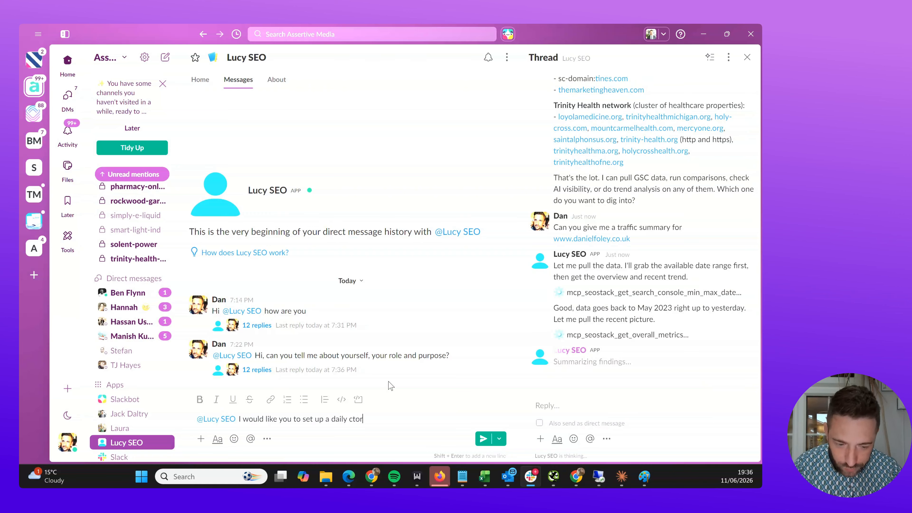
pyautogui.write('n to run ')
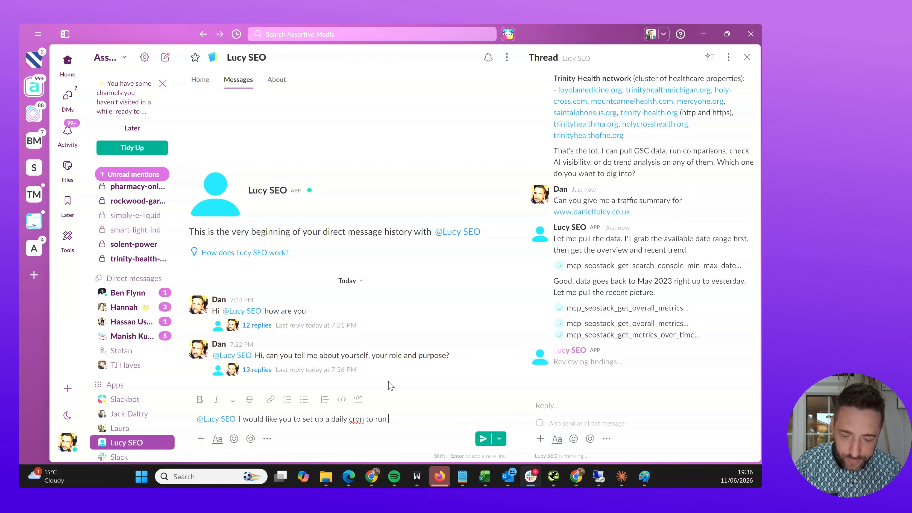
pyautogui.write('and report back to me every')
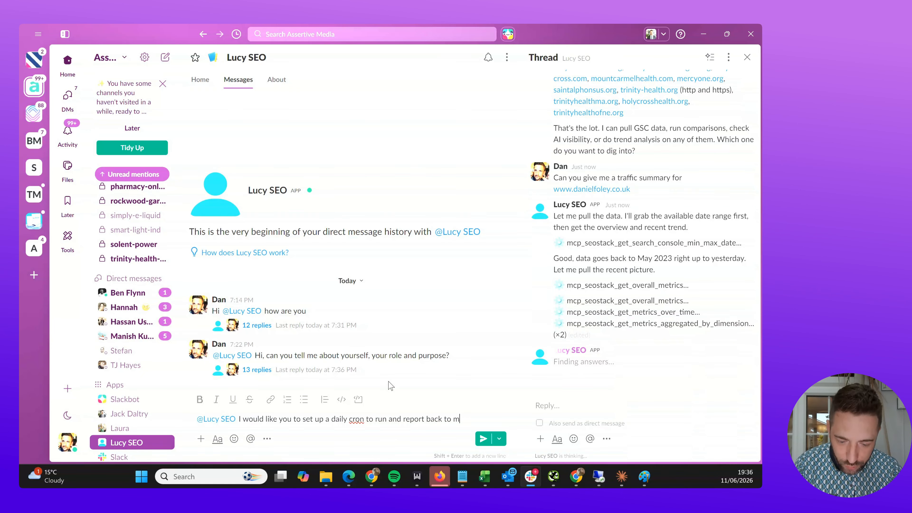
pyautogui.write('on the ')
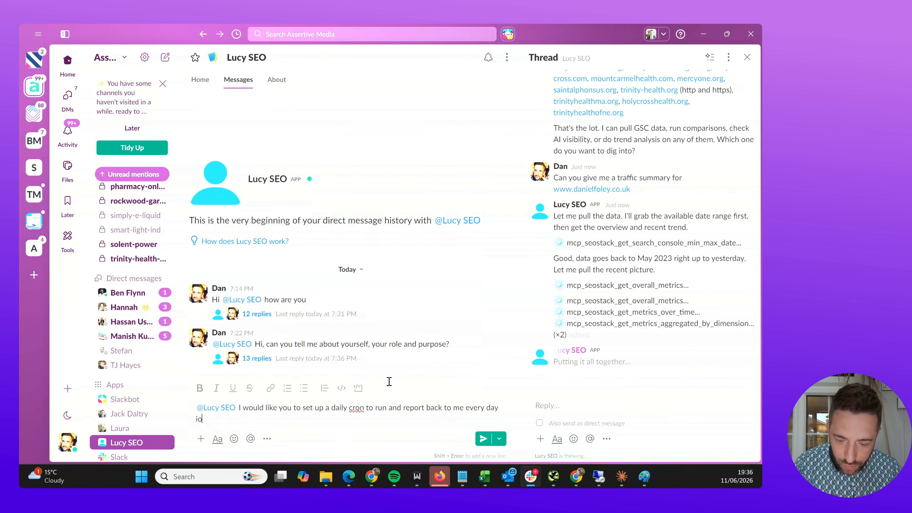
pyautogui.write('ran')
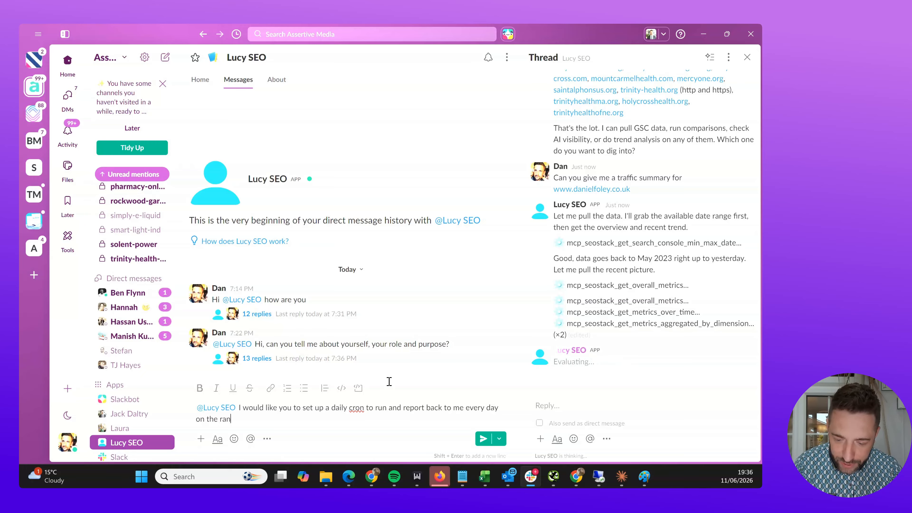
pyautogui.write('kings for')
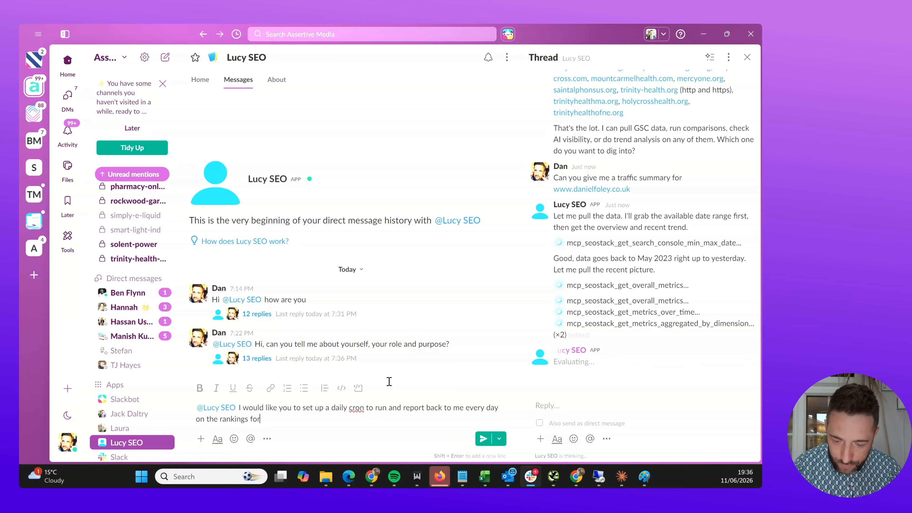
pyautogui.write(' www.danielfole')
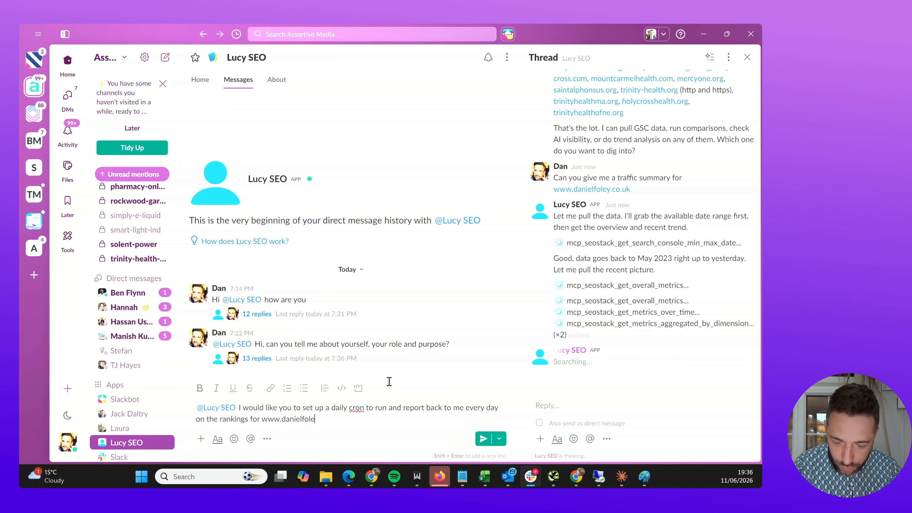
pyautogui.write('y.co.uk, prima')
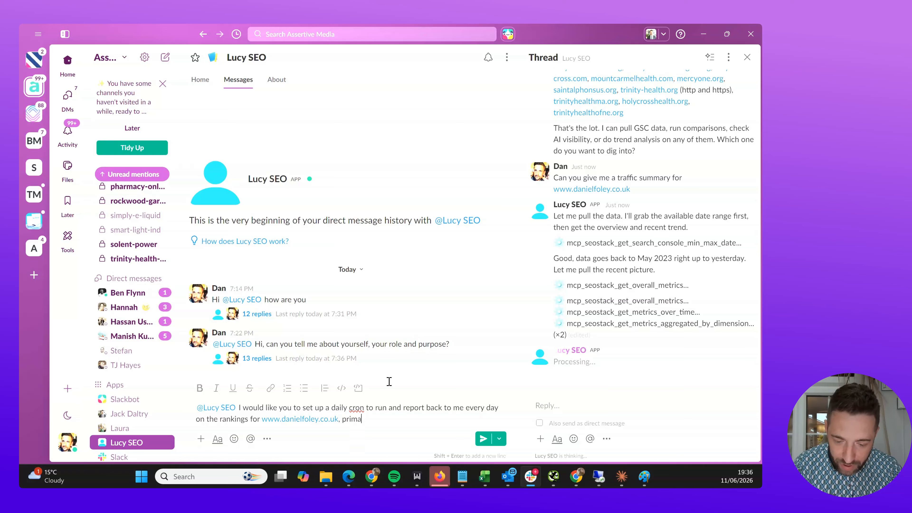
pyautogui.write('rily focusing ')
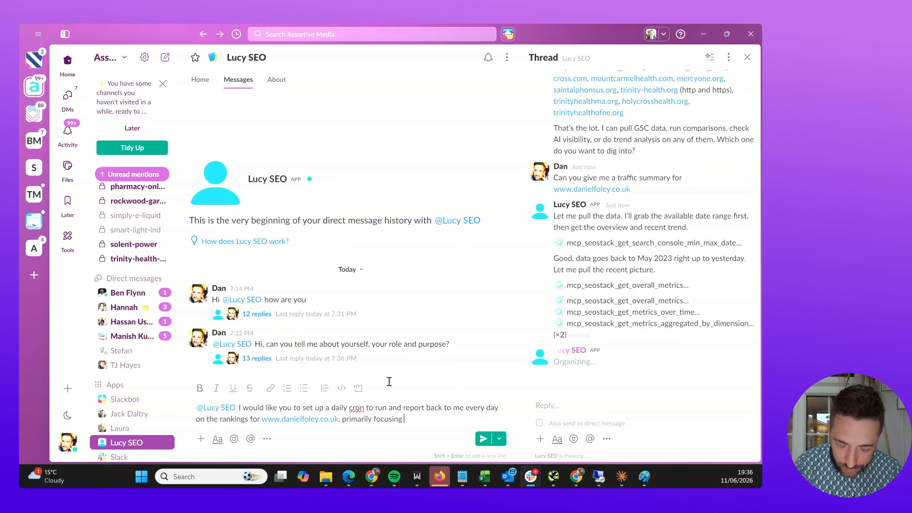
pyautogui.write('on the top 20 hi')
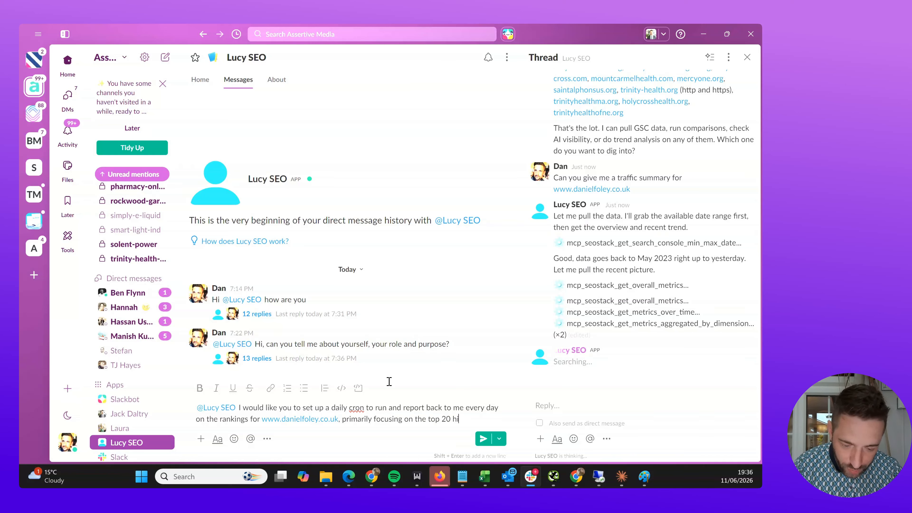
pyautogui.write('ghest impression q')
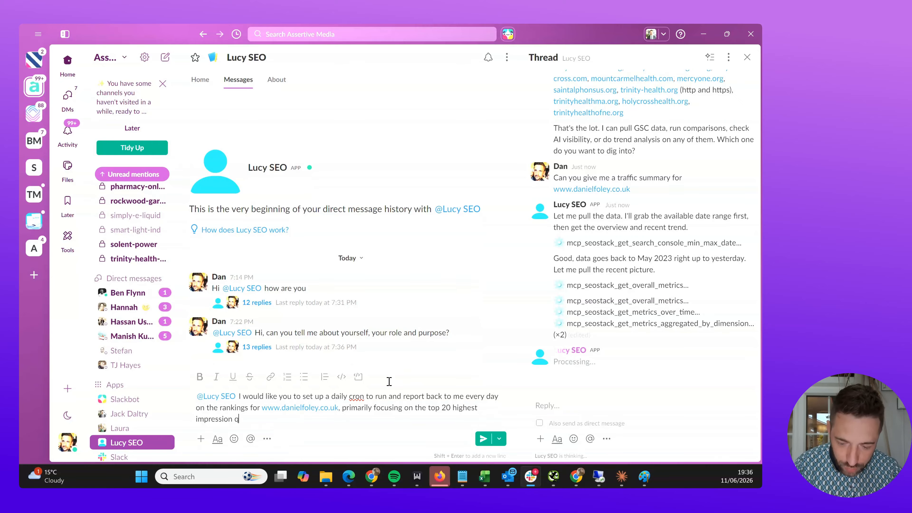
pyautogui.write('ueries. I wou')
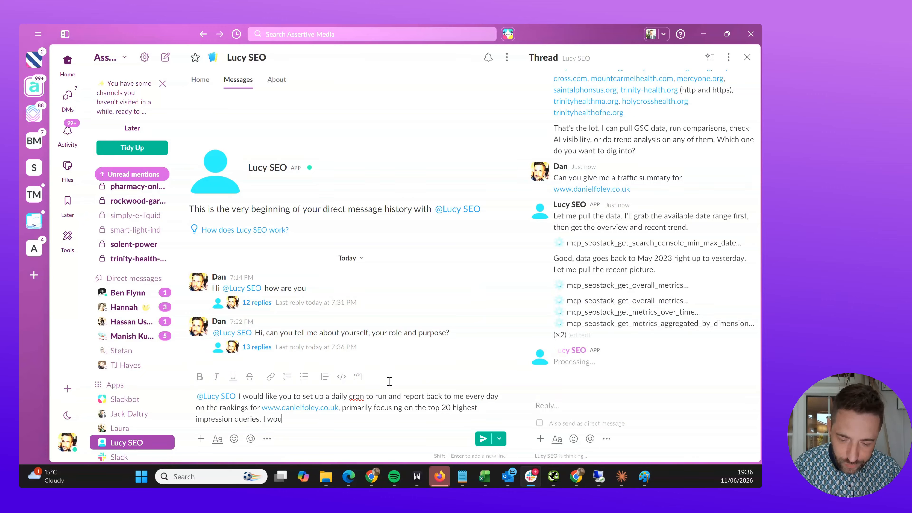
pyautogui.write('ld also like ')
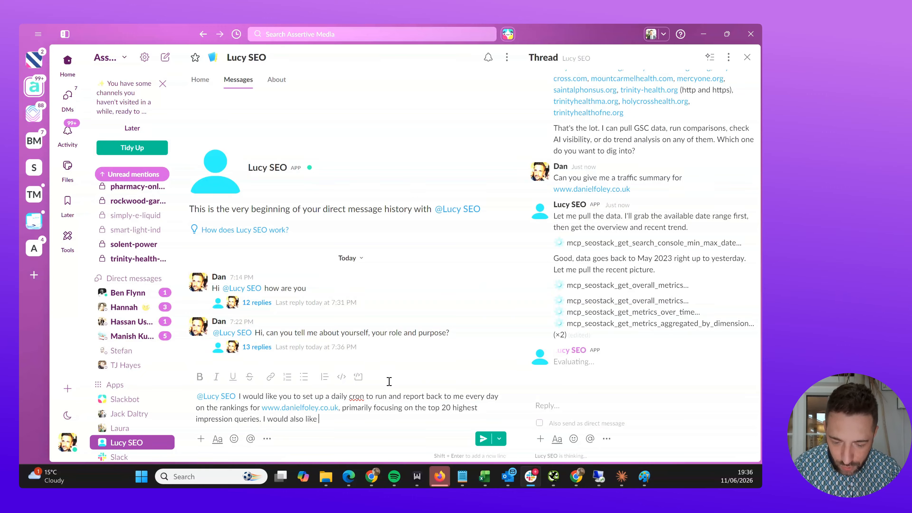
pyautogui.write('you to report on ra')
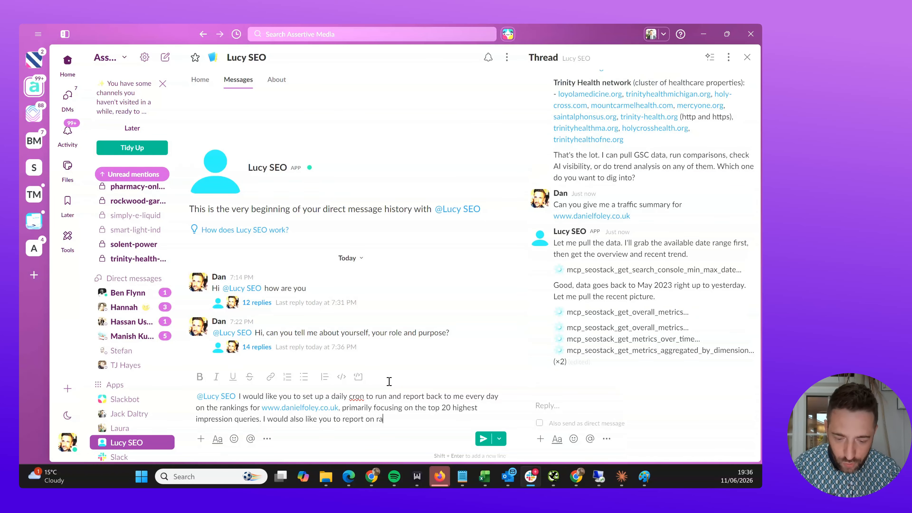
pyautogui.write('nkings for terms ')
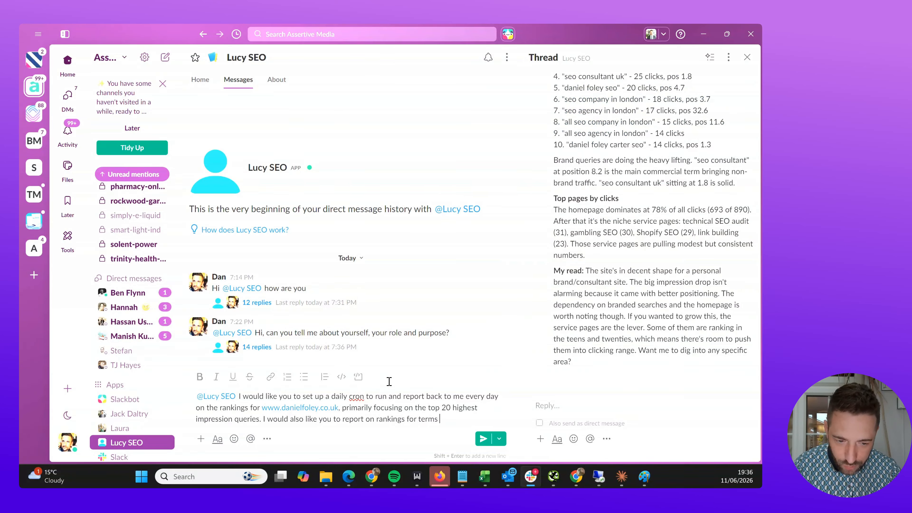
pyautogui.write('such as s')
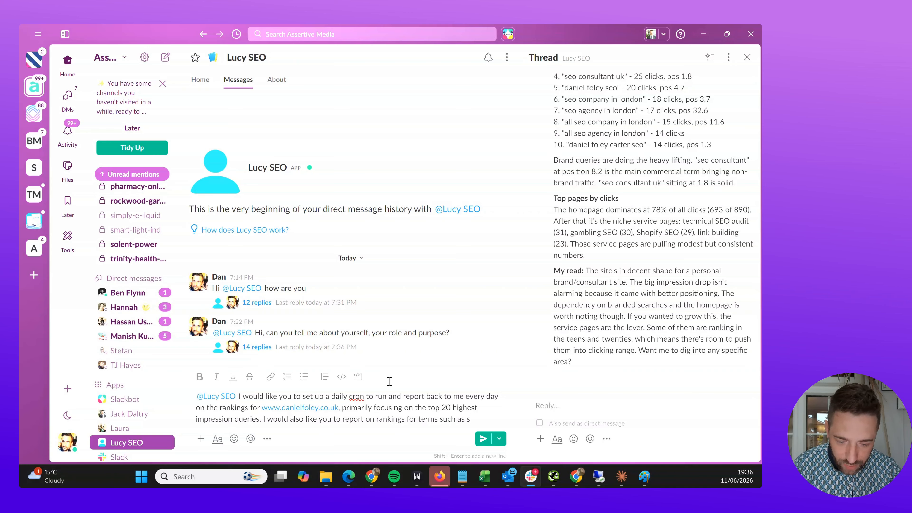
pyautogui.write('eo consultant,')
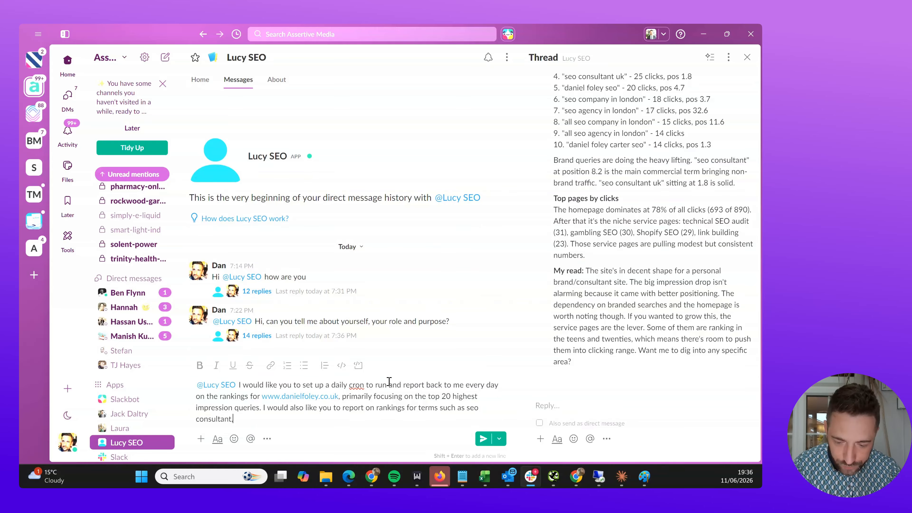
pyautogui.write(' seo freelancew a')
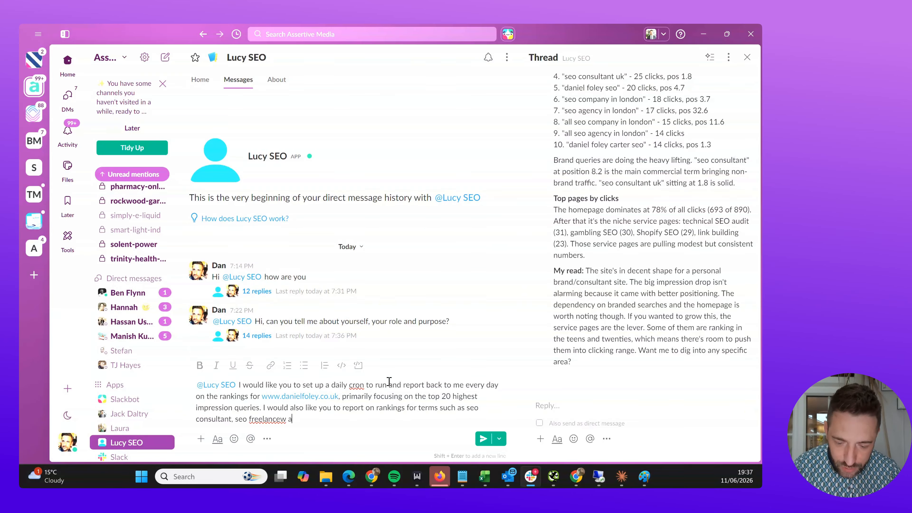
pyautogui.press('BackSpace')
pyautogui.write('and seo ')
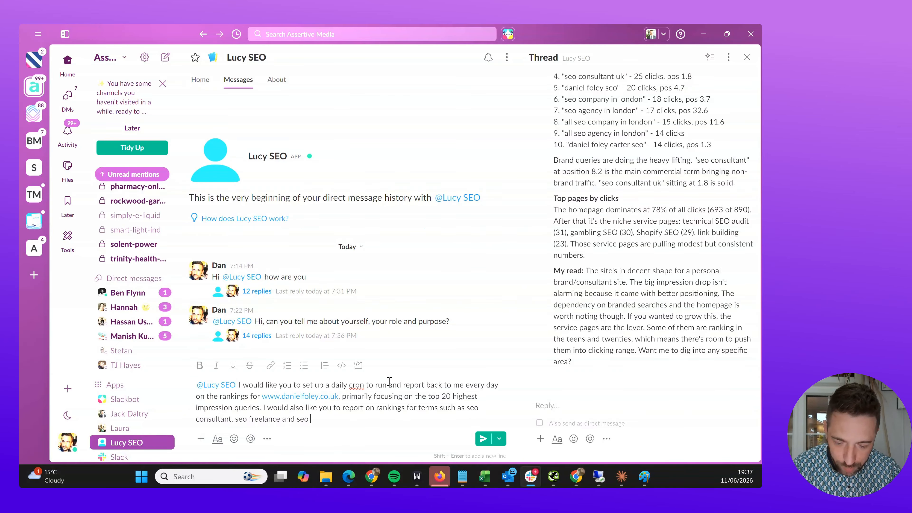
pyautogui.write('specilalist.')
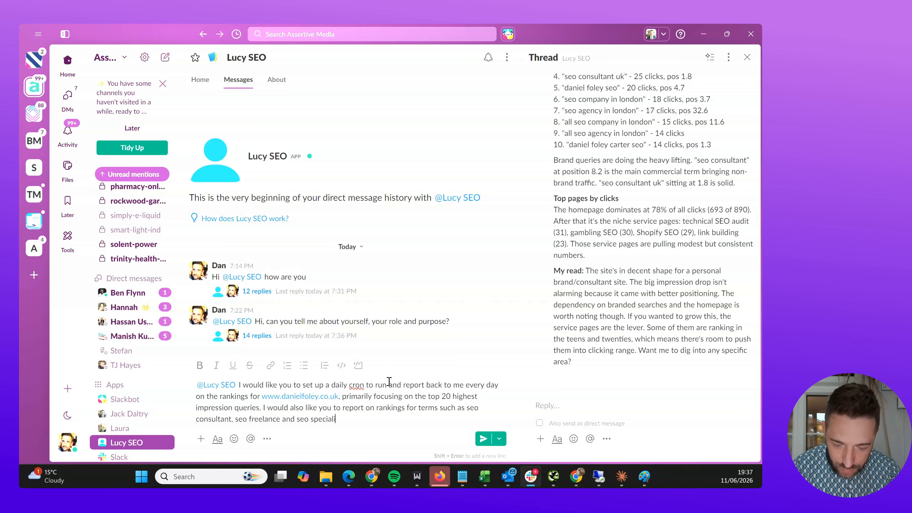
# - Add a line asking to be notified of sudden performance changes, and send the request
pyautogui.hotkey('shift', 'Return')
pyautogui.write('Plea')
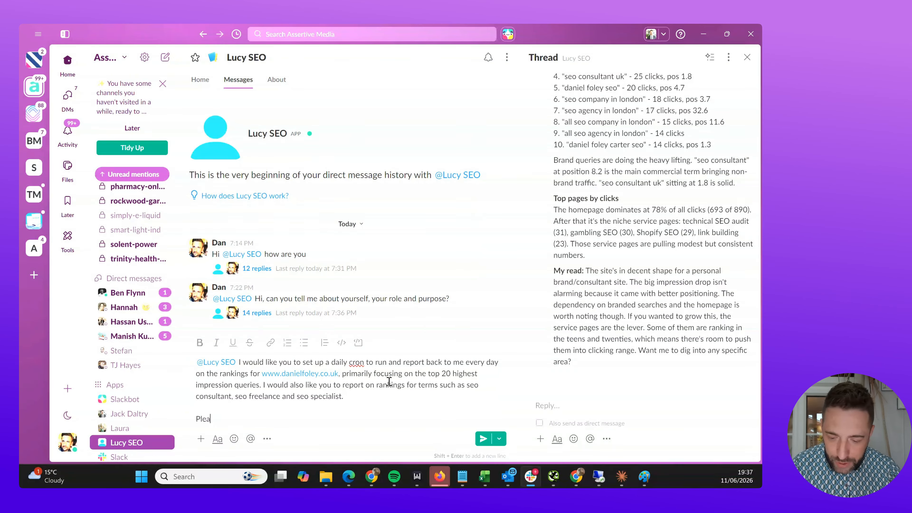
pyautogui.write('se notify me if the')
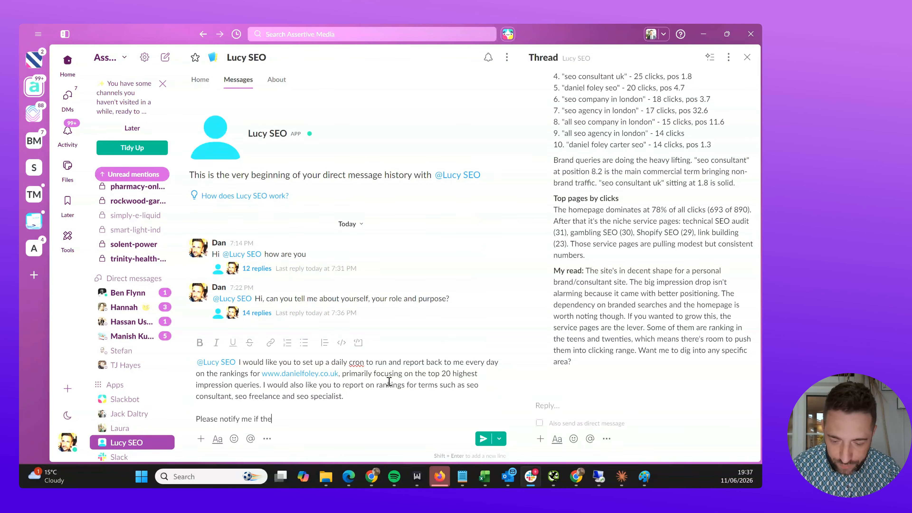
pyautogui.write('re are any sudden changesw in')
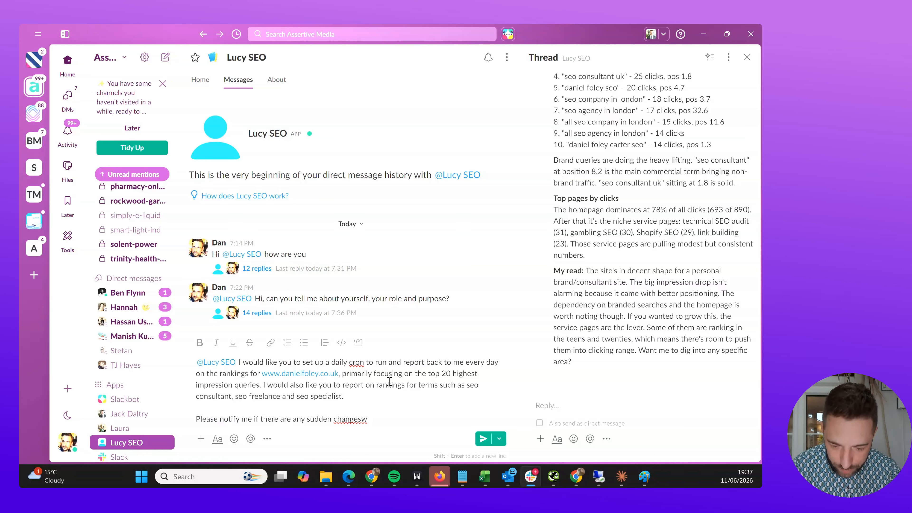
pyautogui.press('BackSpace')
pyautogui.write('in performance.')
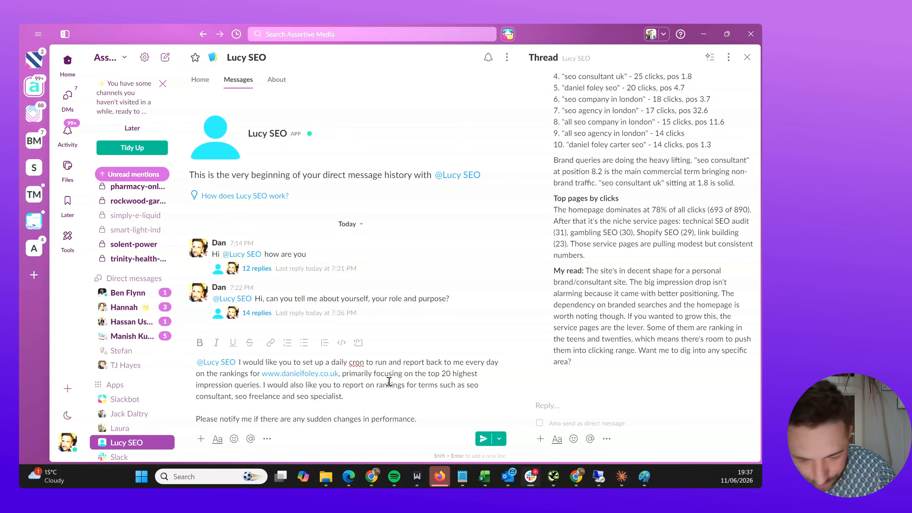
pyautogui.press('super+c')
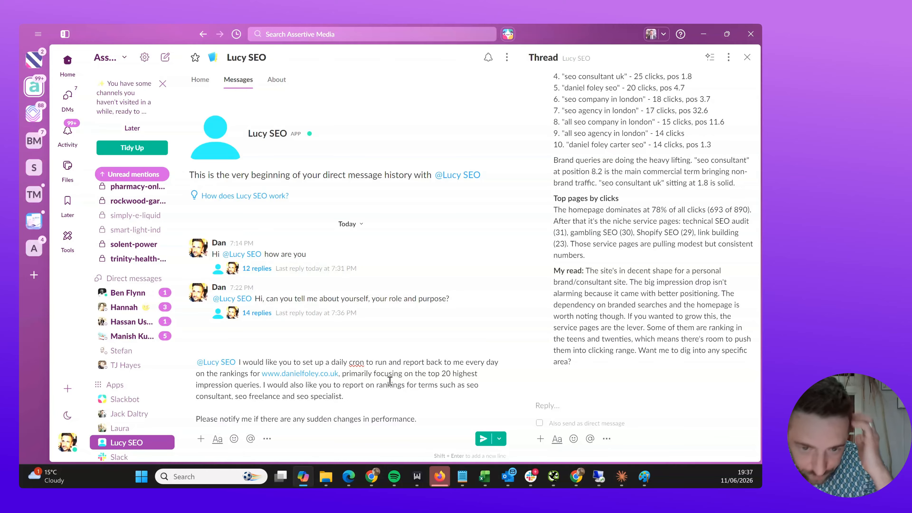
pyautogui.click(390, 380)
pyautogui.press('Return')
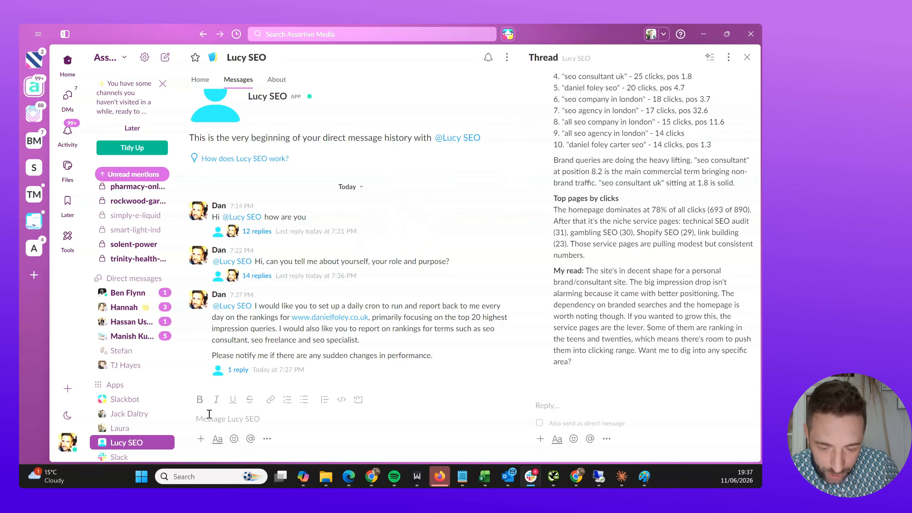
# - Open the request's reply thread to read Lucy SEO's confirmation of the daily 8am rankings cron
pyautogui.click(303, 371)
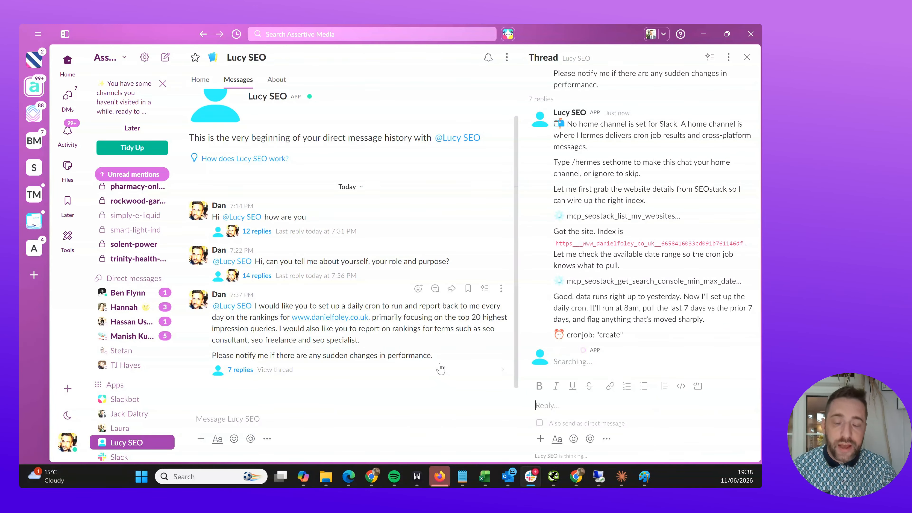
# - Switch the SEO-Stack project to seo-audits.io from the website selector
pyautogui.click(703, 34)
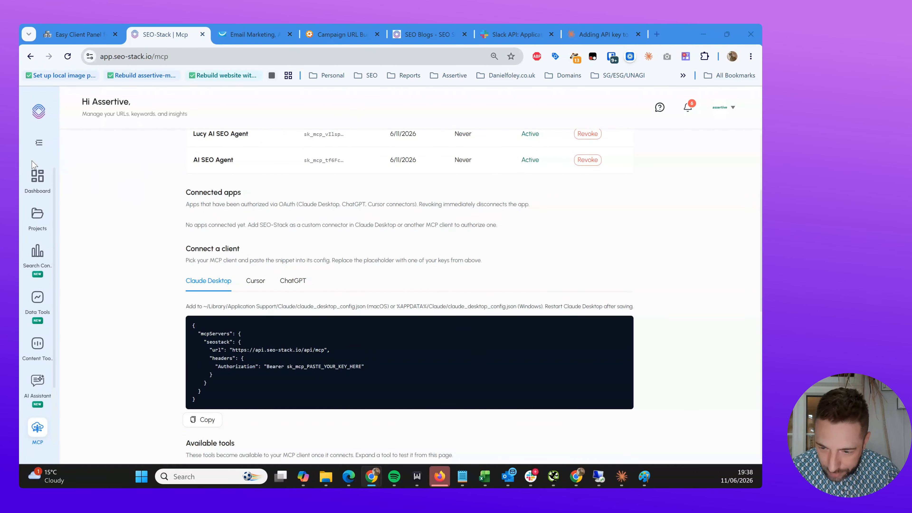
pyautogui.click(38, 146)
pyautogui.click(135, 145)
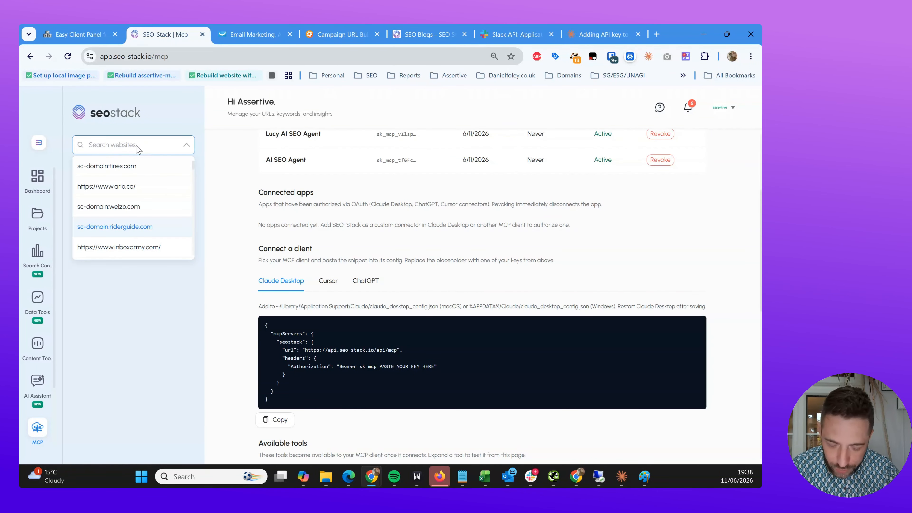
pyautogui.write('seo-au')
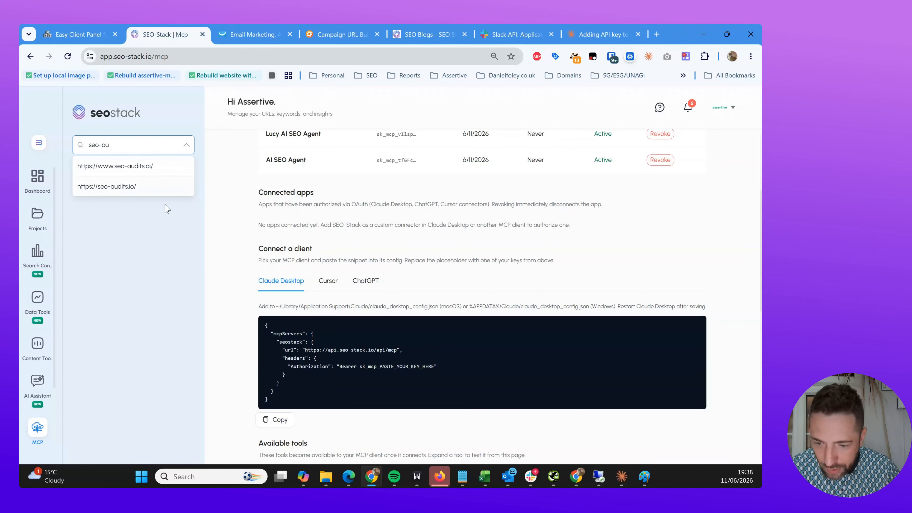
pyautogui.click(151, 189)
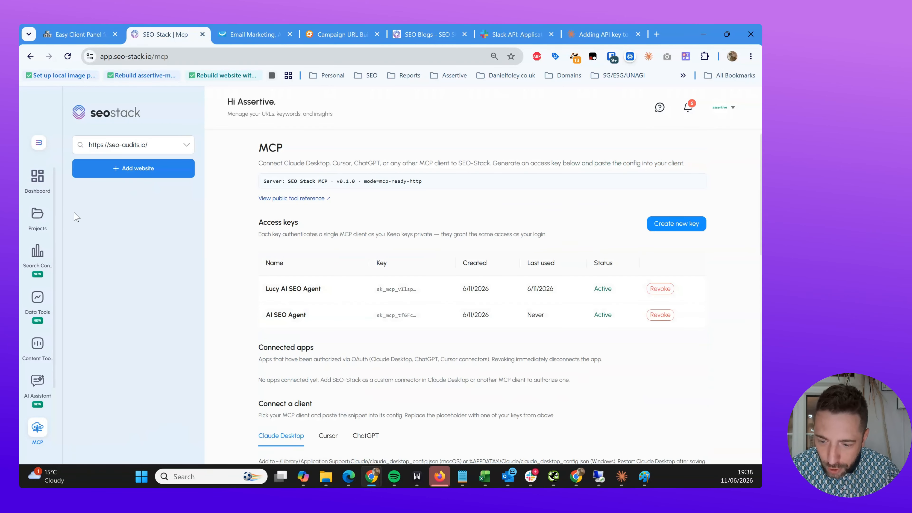
# - Show Search Console Data with GA4 transactions and purchase revenue metrics, then return to Slack
pyautogui.click(37, 253)
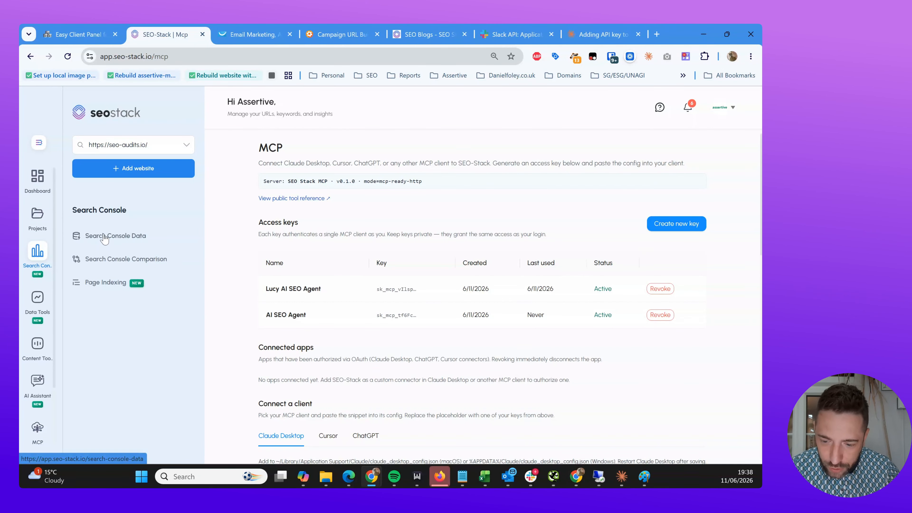
pyautogui.click(121, 247)
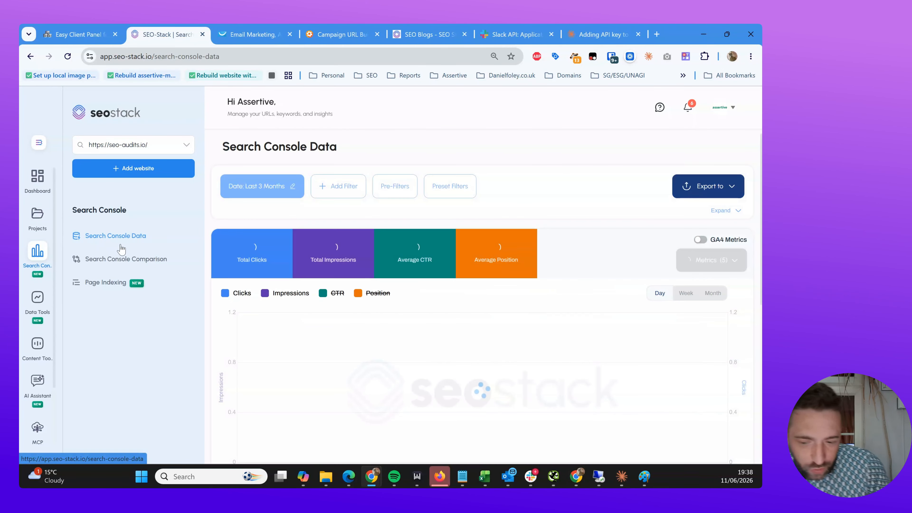
pyautogui.click(700, 241)
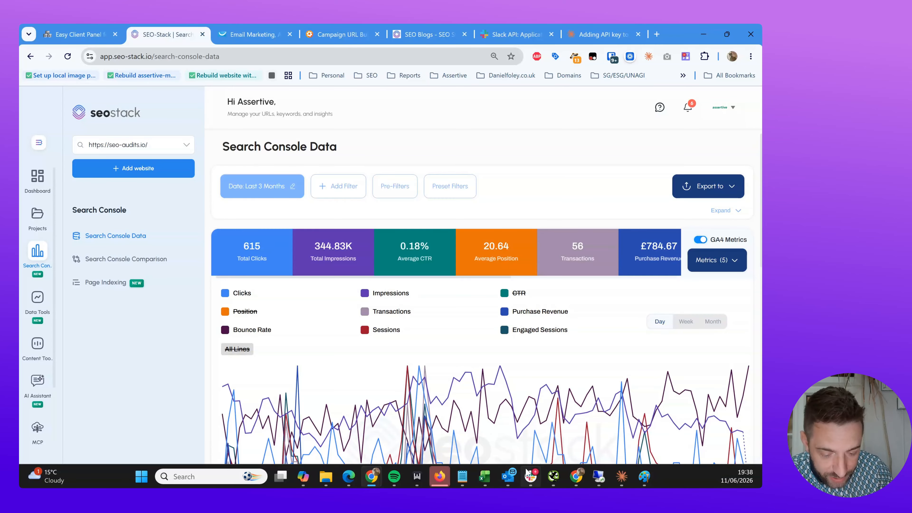
pyautogui.click(530, 476)
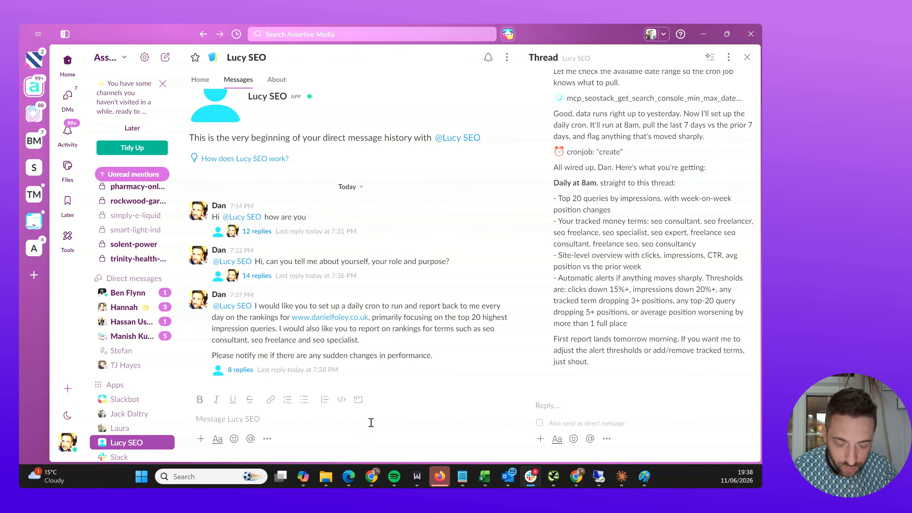
pyautogui.write('@luc')
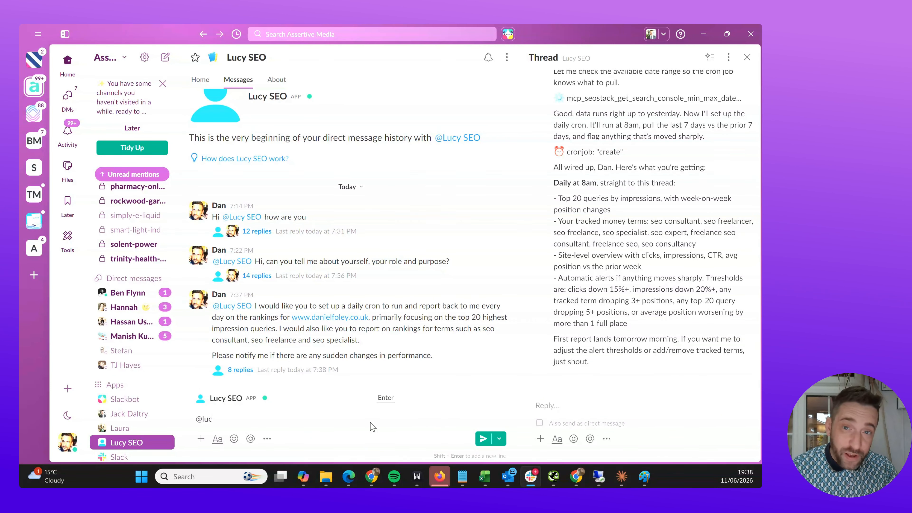
pyautogui.press('Return')
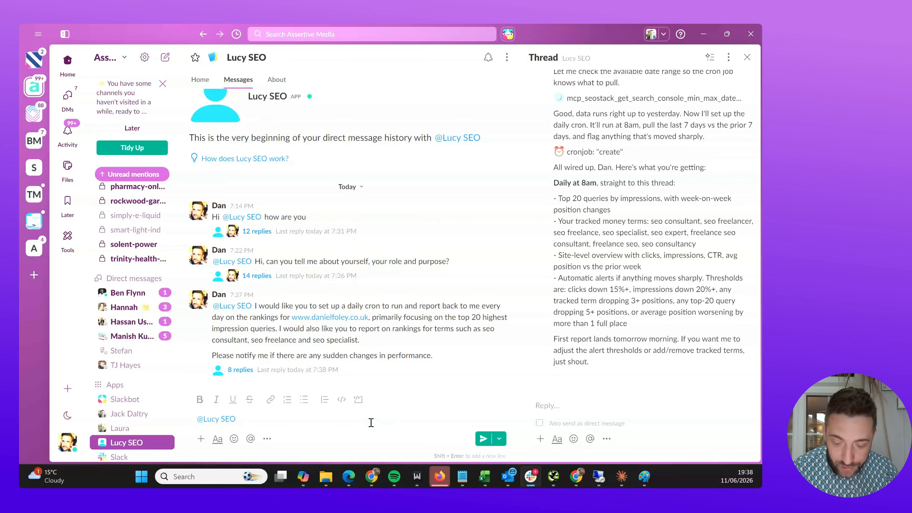
pyautogui.write('Can you pro')
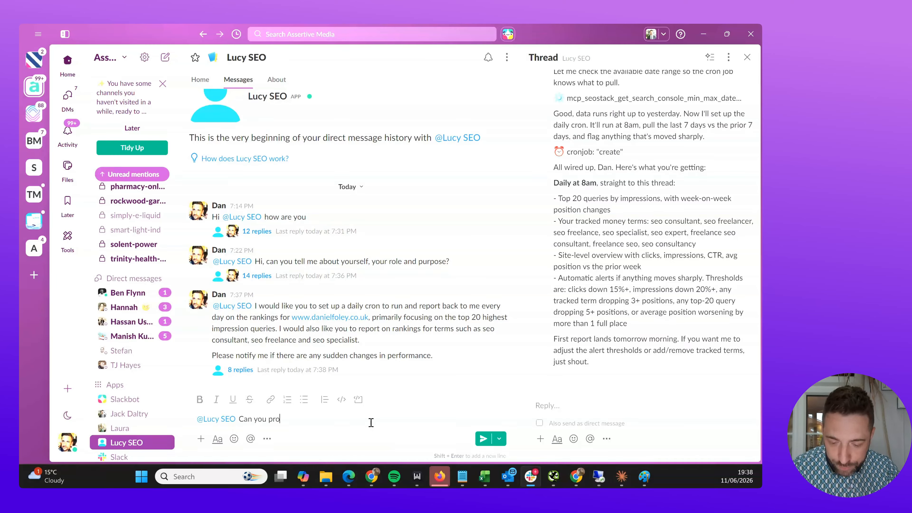
pyautogui.write('duce a sales repo')
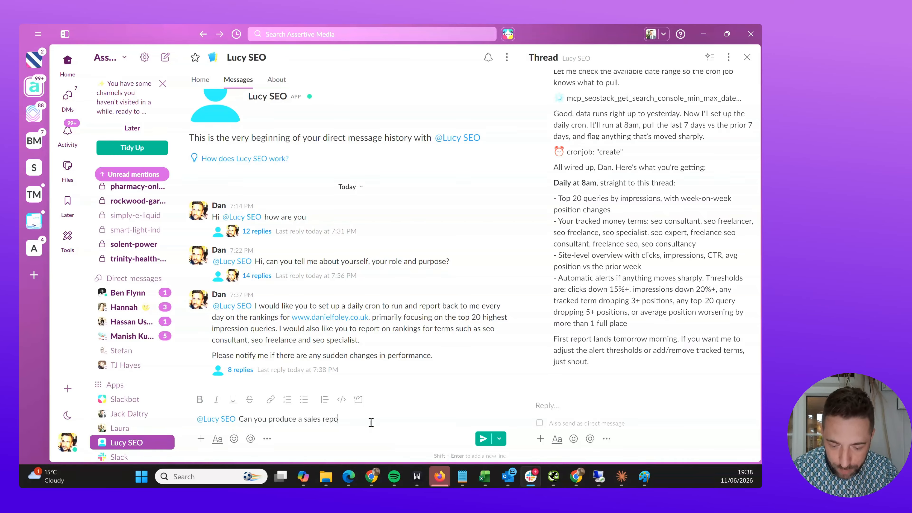
pyautogui.write('rt for seo a')
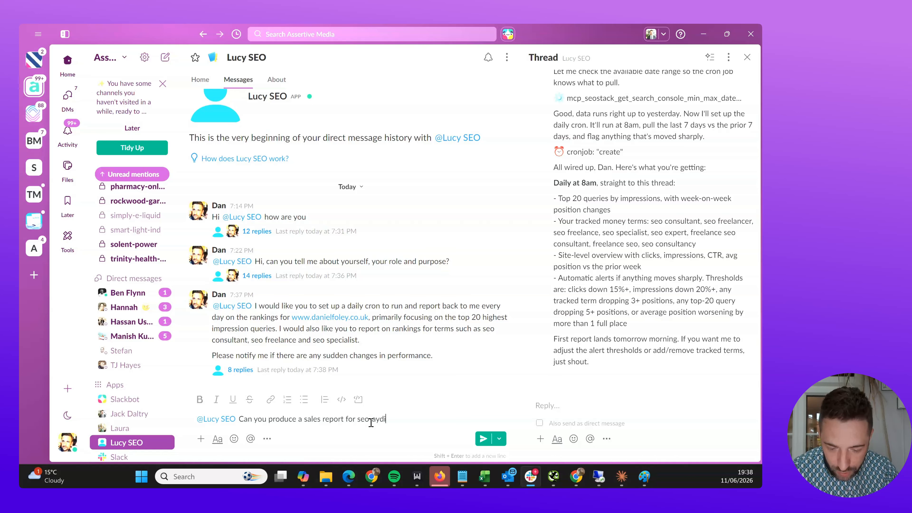
pyautogui.write('udits.i')
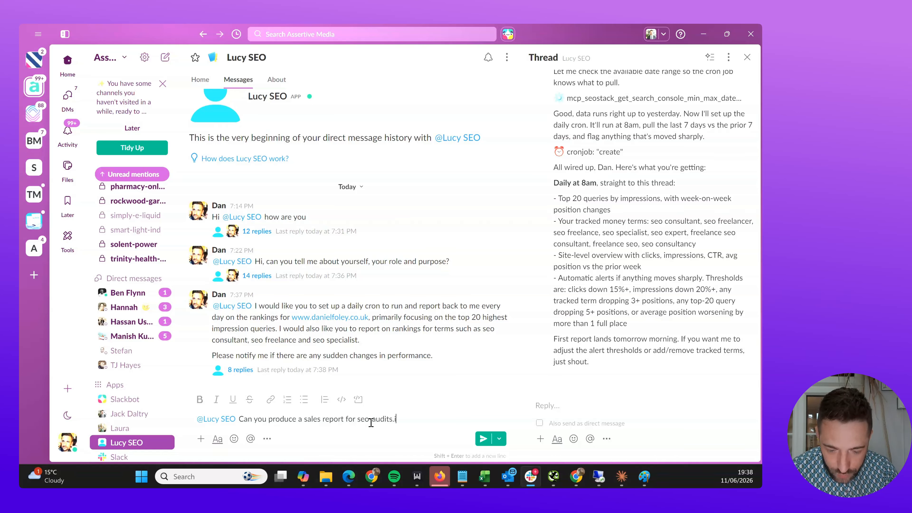
pyautogui.write('o showing me all th')
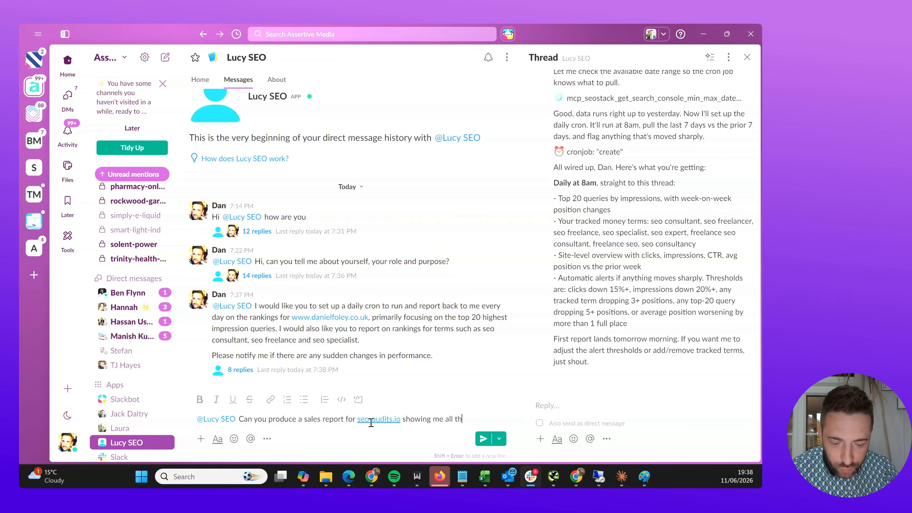
pyautogui.write('e purchases for th')
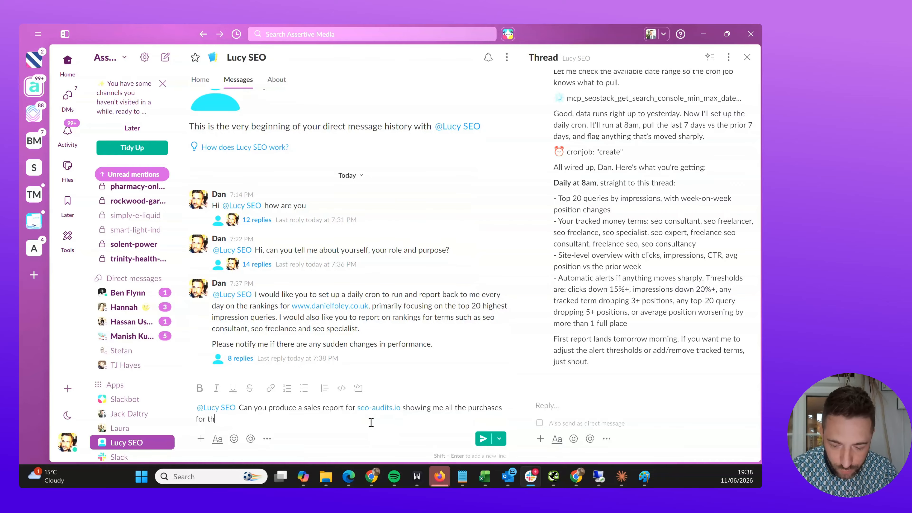
pyautogui.write('e last 28 d')
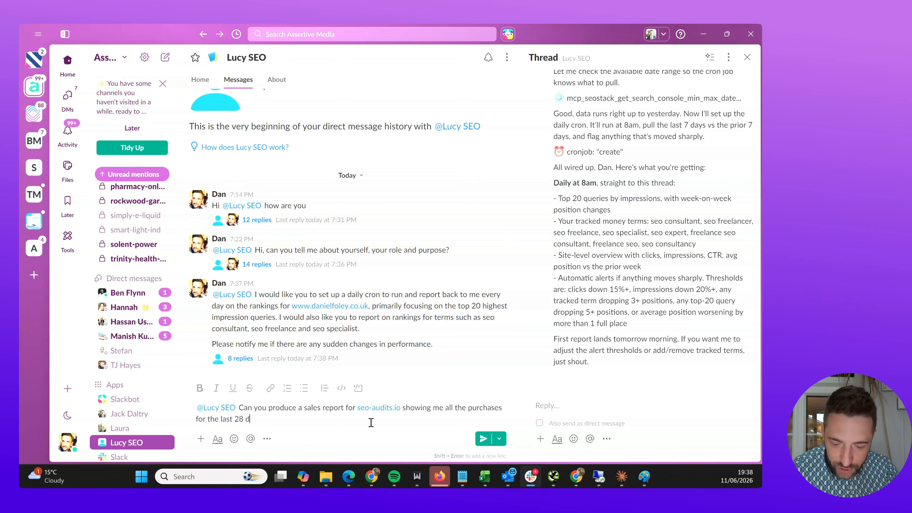
pyautogui.write('ays, what produ')
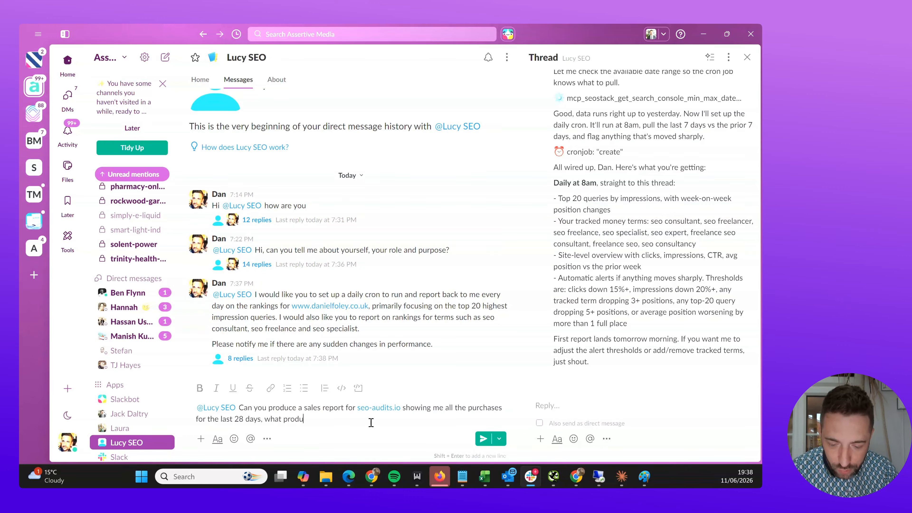
pyautogui.write('cts sold')
pyautogui.press('Return')
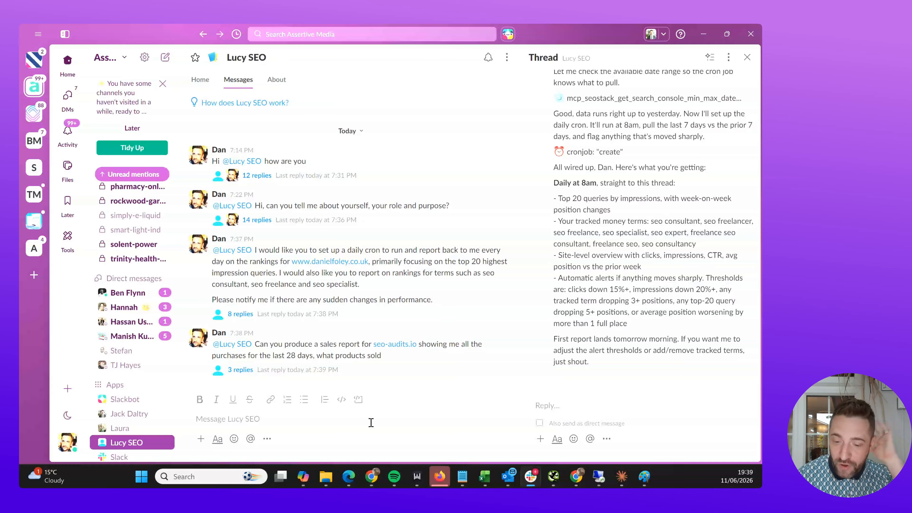
# - View the 3-reply thread under the sales report request to read Lucy SEO's organic product findings
pyautogui.click(313, 375)
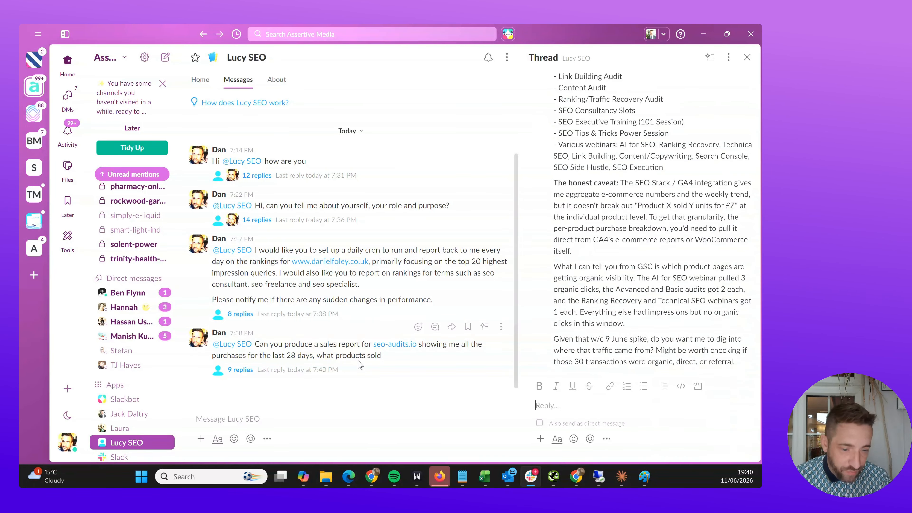
pyautogui.scroll(4, 611, 244)
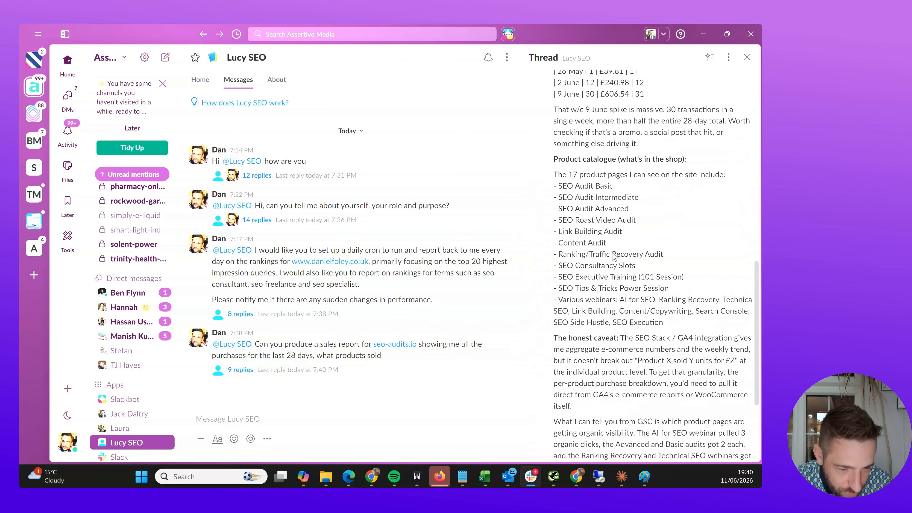
pyautogui.scroll(6, 613, 256)
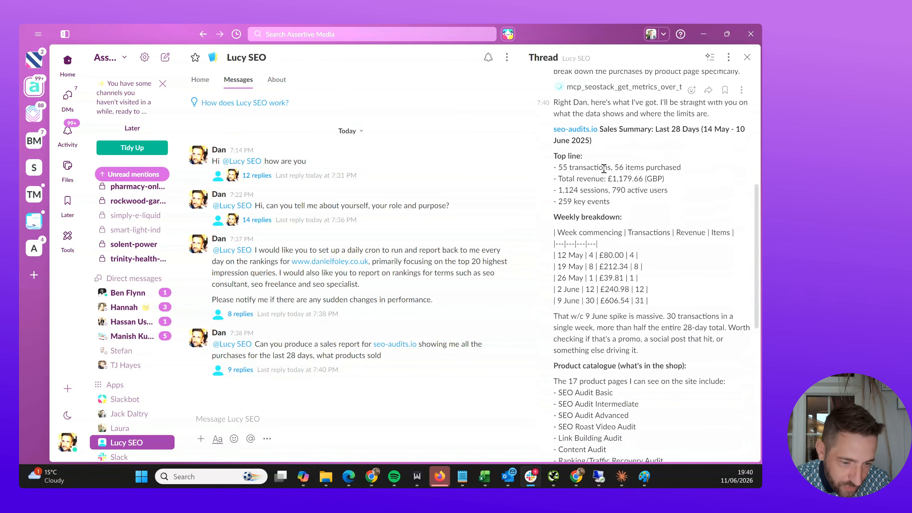
pyautogui.scroll(2, 604, 169)
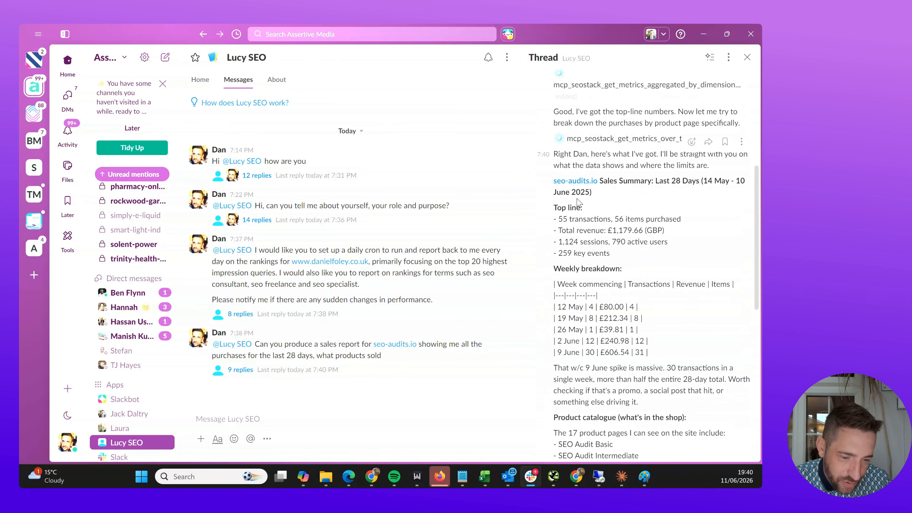
pyautogui.scroll(2, 577, 203)
pyautogui.scroll(-4, 578, 203)
pyautogui.moveTo(554, 165); pyautogui.dragTo(670, 192)
pyautogui.scroll(-4, 655, 216)
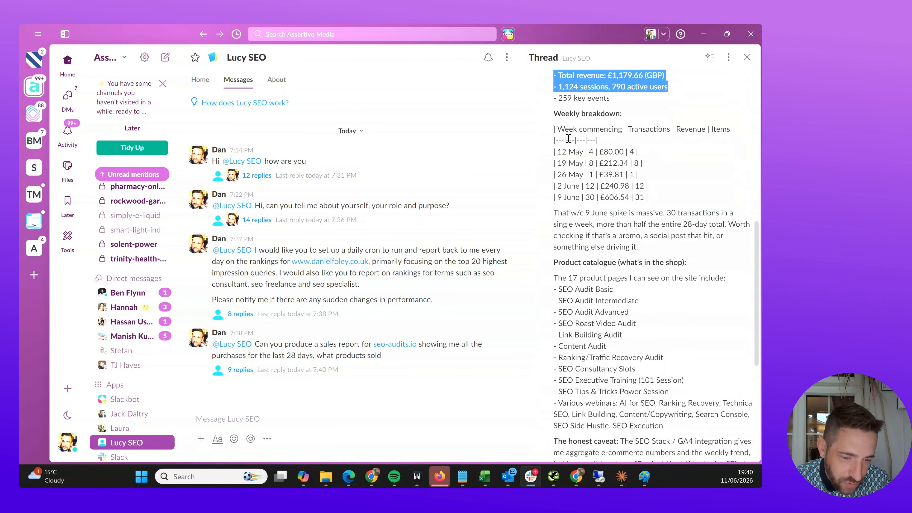
pyautogui.moveTo(568, 138); pyautogui.dragTo(658, 213)
pyautogui.scroll(-4, 646, 205)
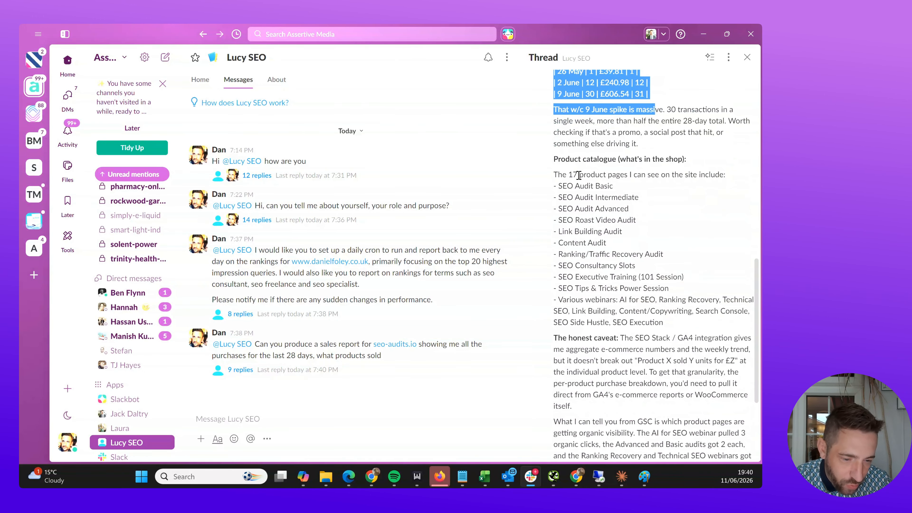
pyautogui.moveTo(554, 181); pyautogui.dragTo(634, 276)
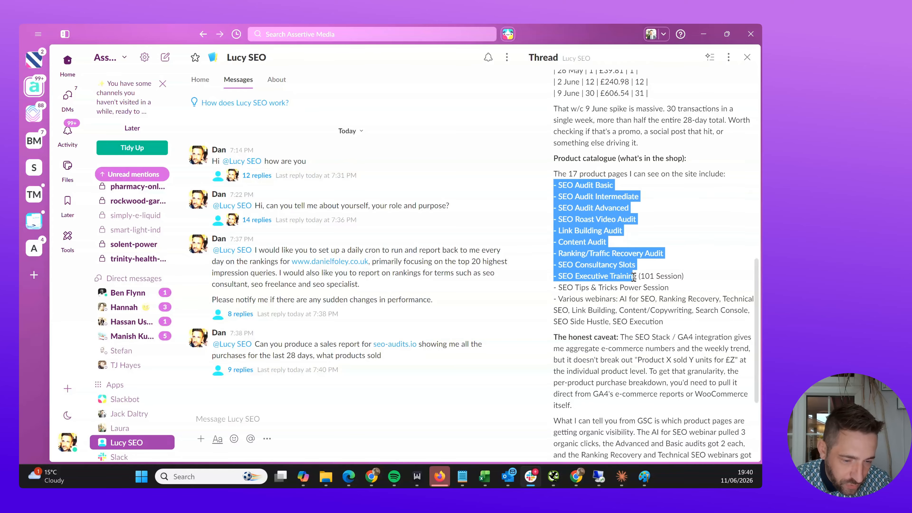
pyautogui.scroll(-2, 634, 276)
pyautogui.click(632, 275)
pyautogui.scroll(-4, 626, 275)
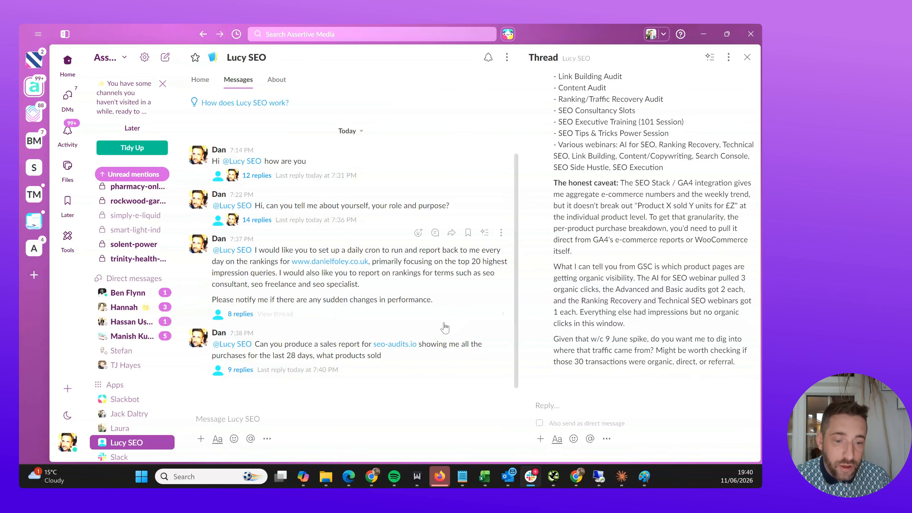
# - Leave Slack and load the SEO-Stack homepage at seo-stack.io from the SEO Blogs tab
pyautogui.click(704, 34)
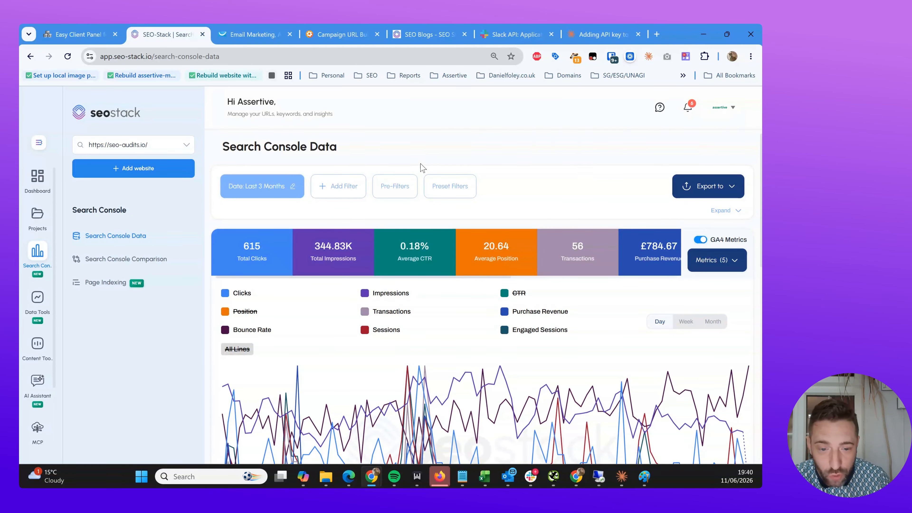
pyautogui.click(427, 34)
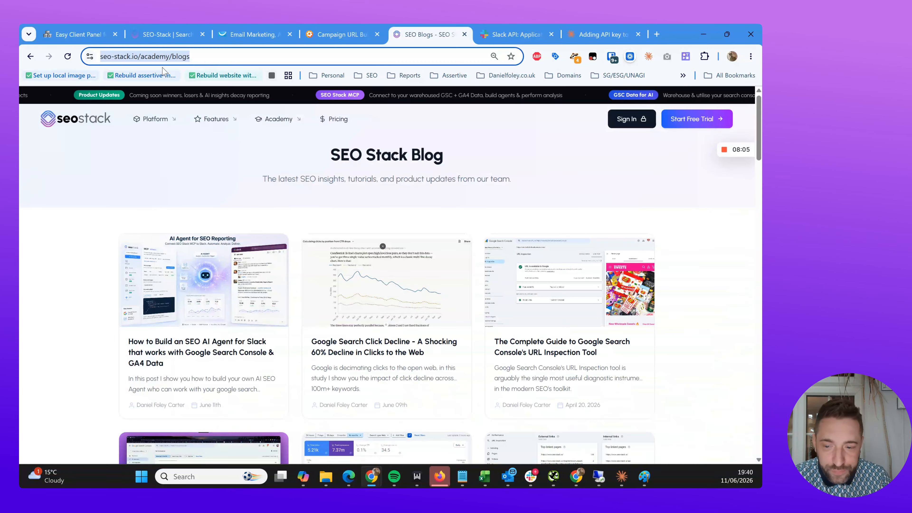
pyautogui.click(96, 121)
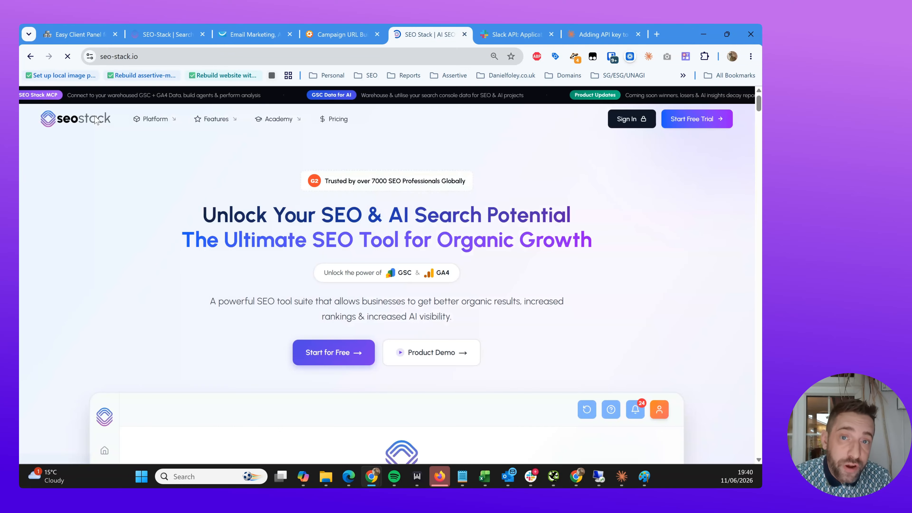